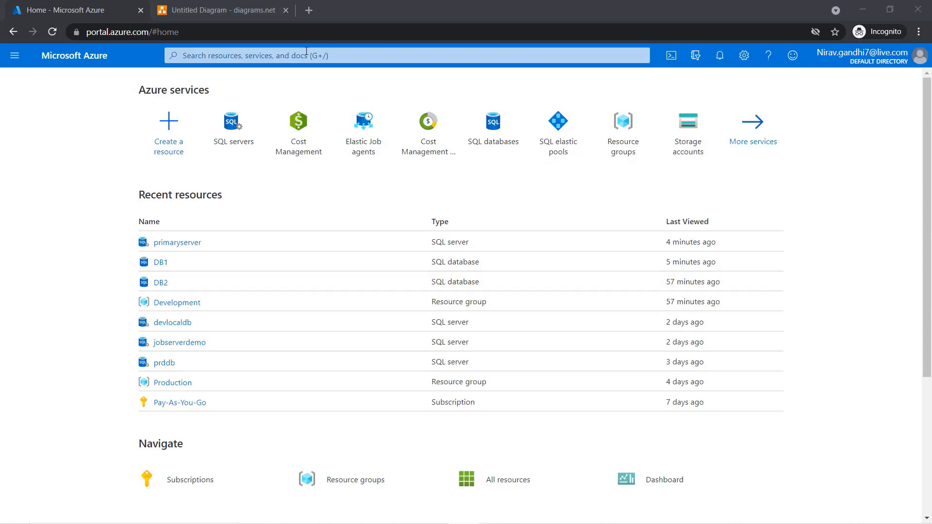
- Go from SQL servers to primaryserver's Failover groups page and start adding a new group
left_click(232, 143)
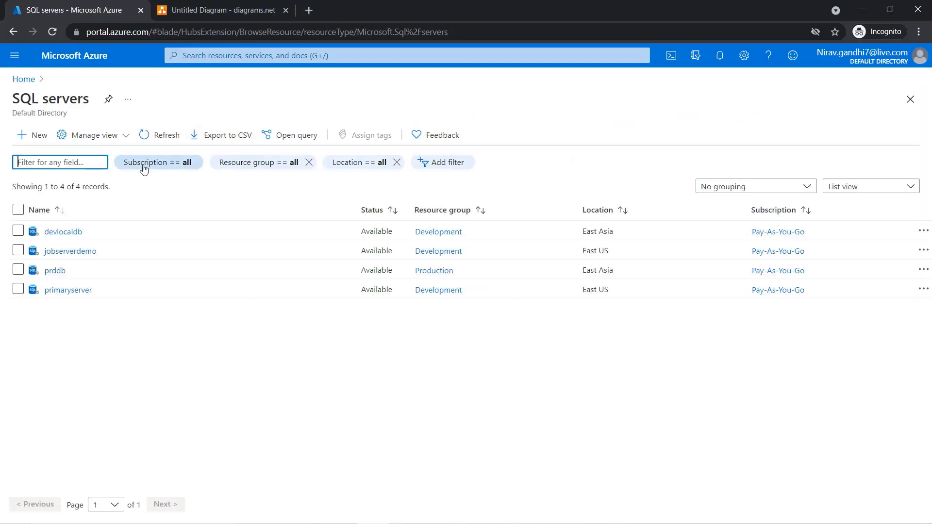
left_click(68, 292)
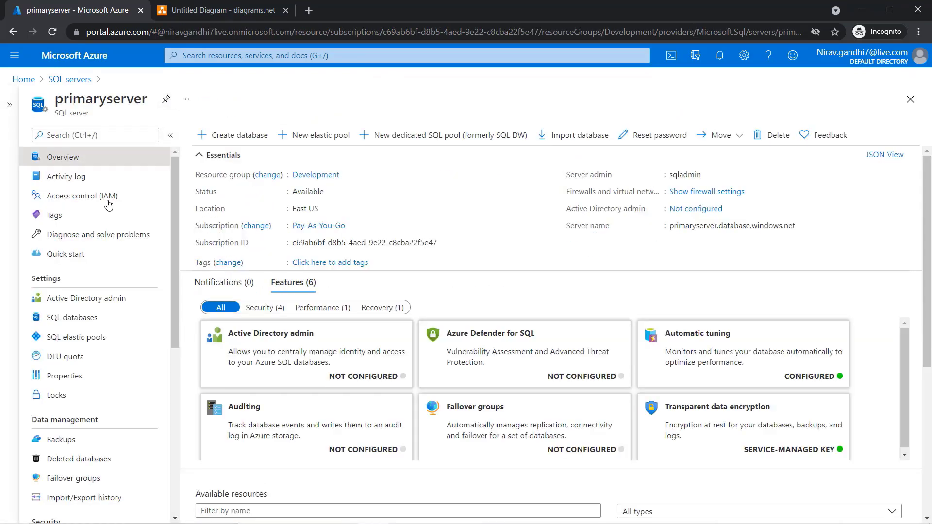
scroll(108, 290, "down", 1)
left_click(73, 257)
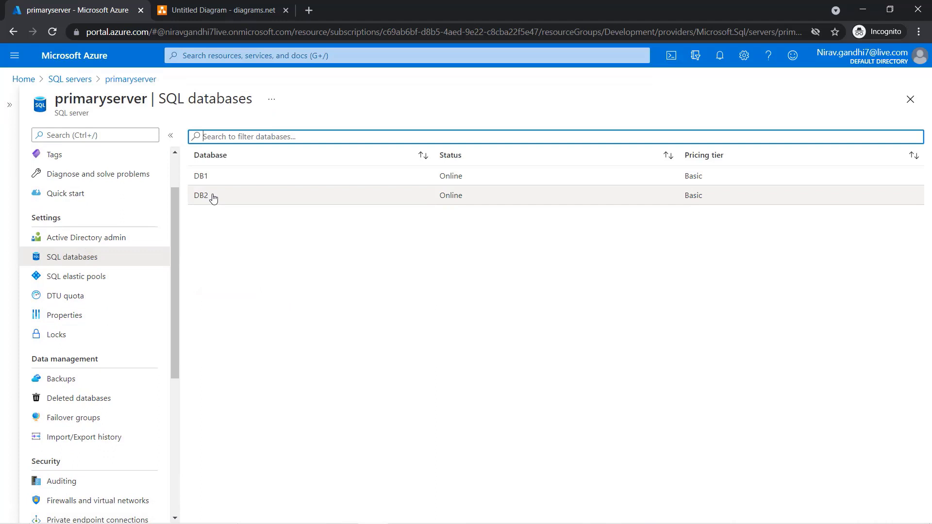
scroll(97, 253, "down", 1)
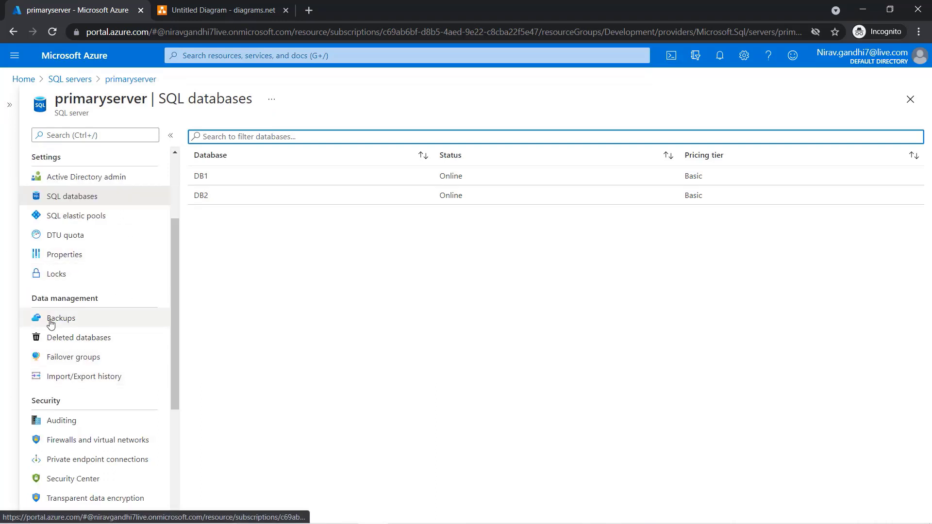
scroll(50, 324, "down", 1)
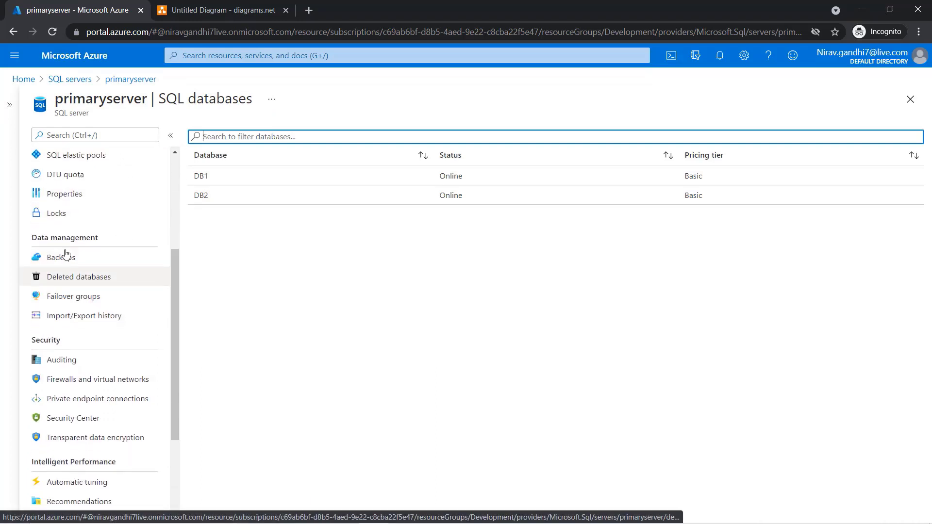
left_click(74, 298)
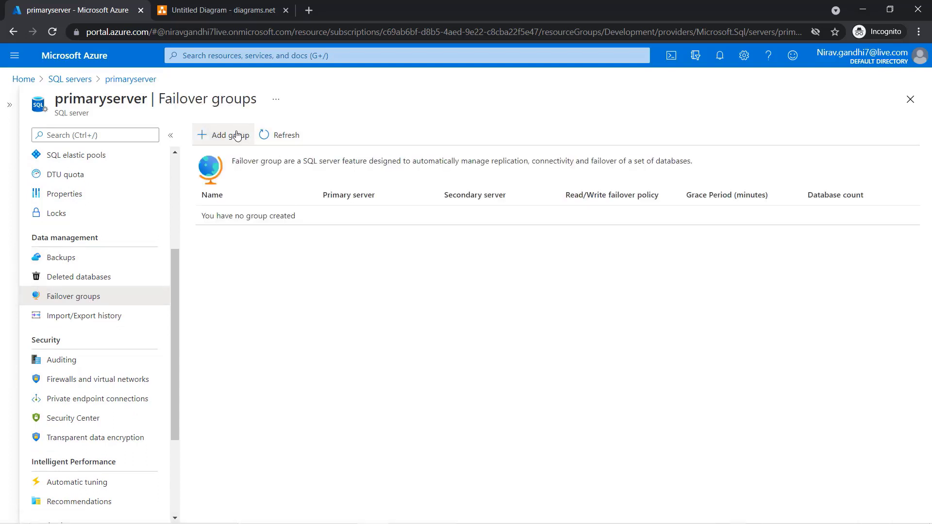
left_click(238, 135)
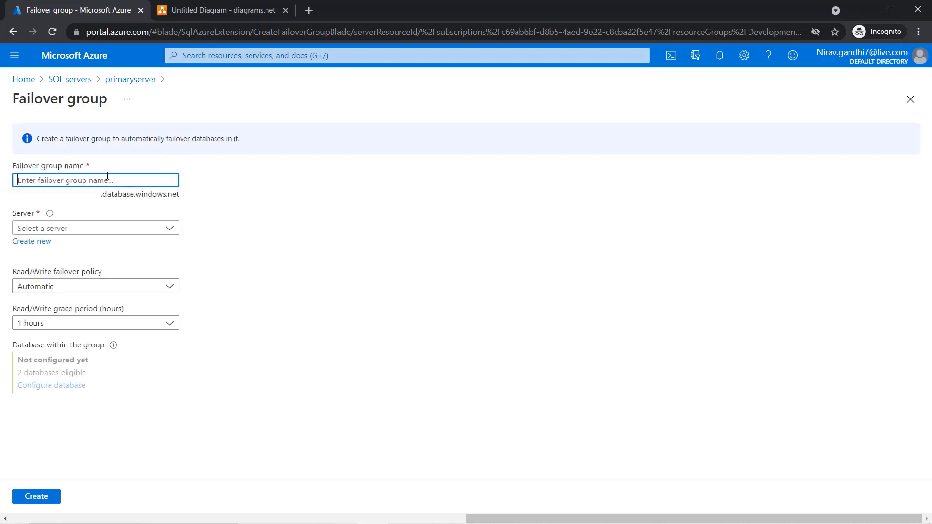
- Name the new failover group primaryserverdemo1 and choose to create a new secondary server
type("praimry")
key("BackSpace")
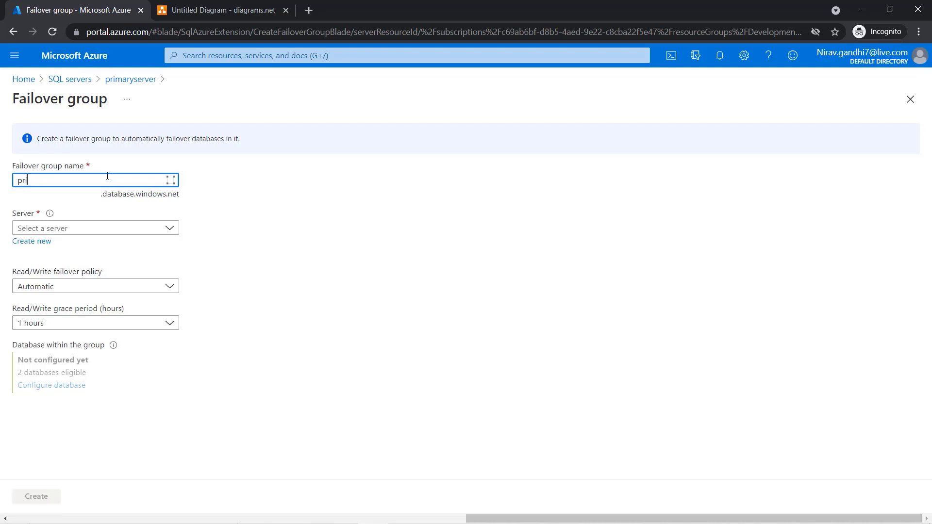
type("rverde")
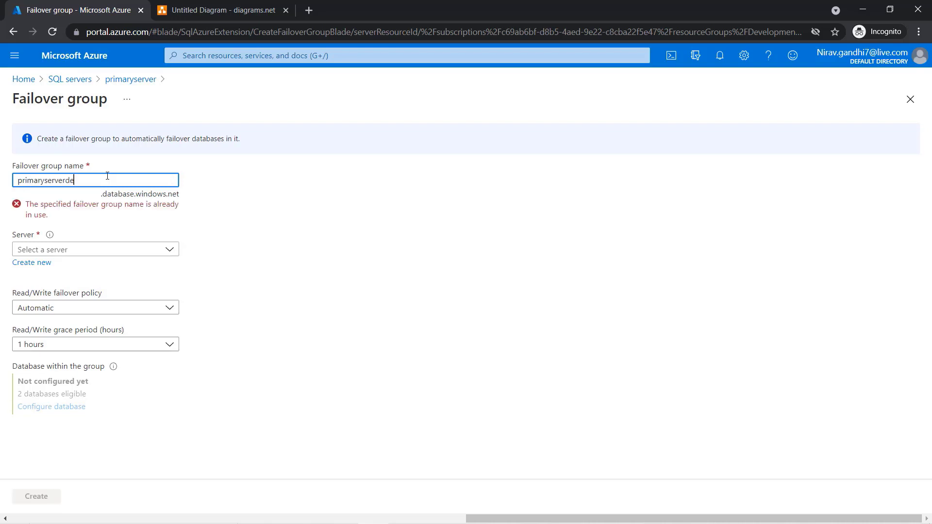
type("mo1")
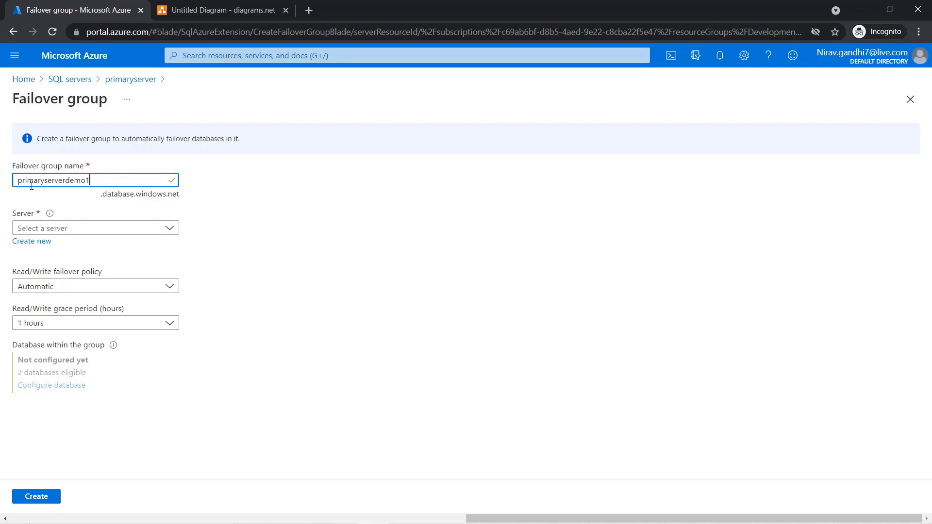
left_click(43, 242)
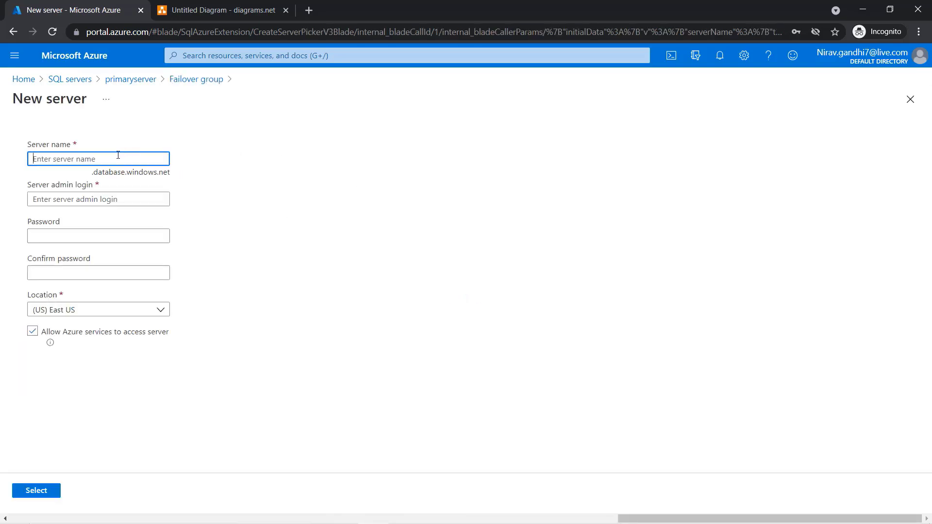
- Enter server name secondaryserverdemo1, an admin login, and the admin password with its confirmation
type("secondaryserverdemo1")
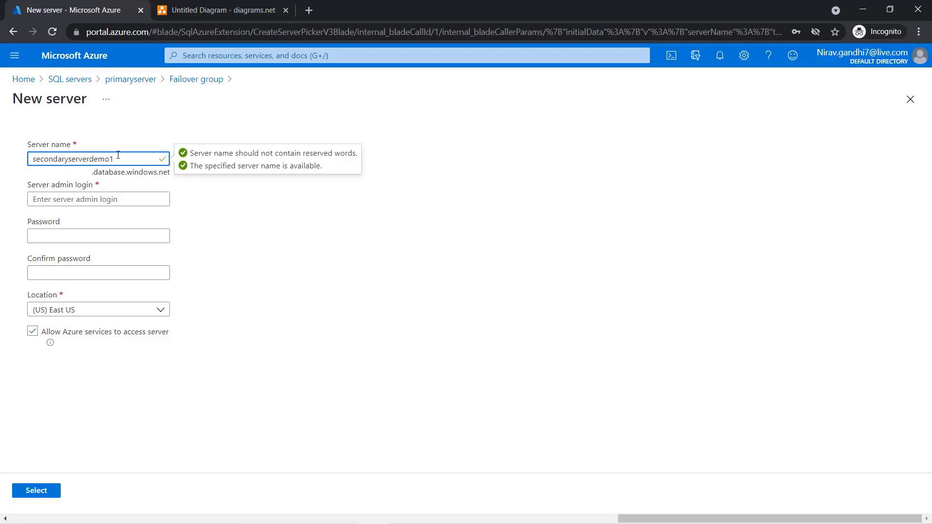
key("Tab")
type("sq")
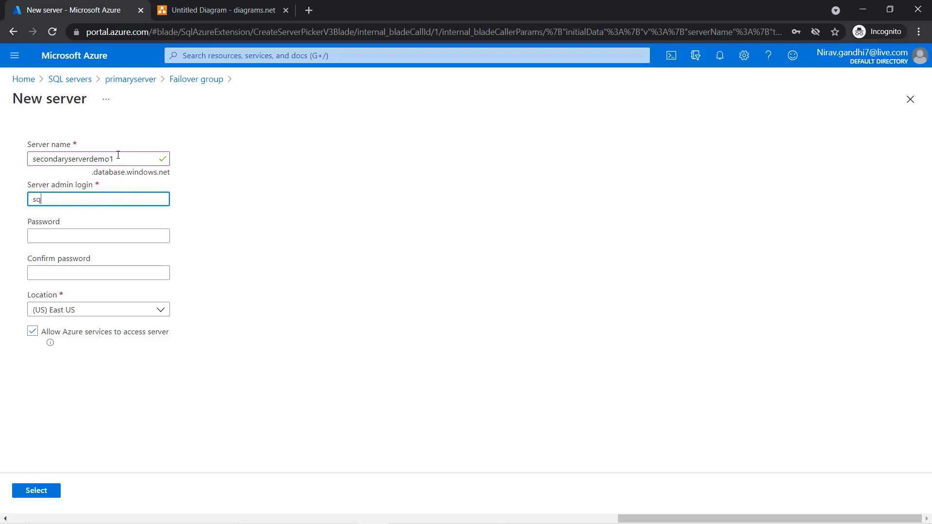
key("Tab")
type("Pa")
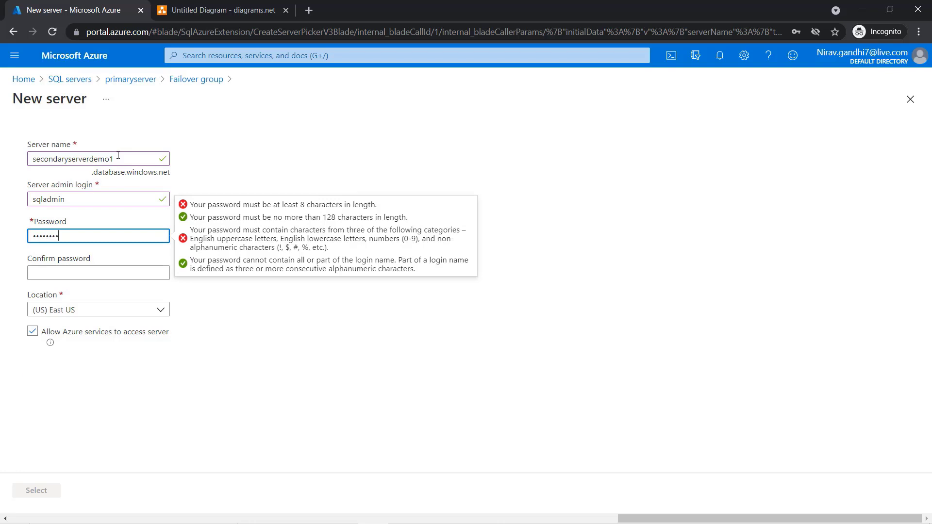
key("Tab")
type("••")
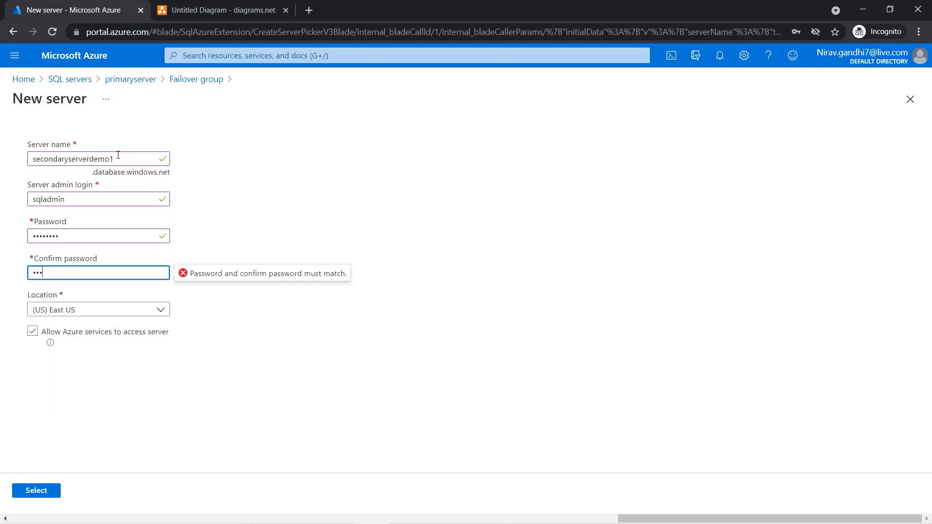
type("••••••")
key("Tab")
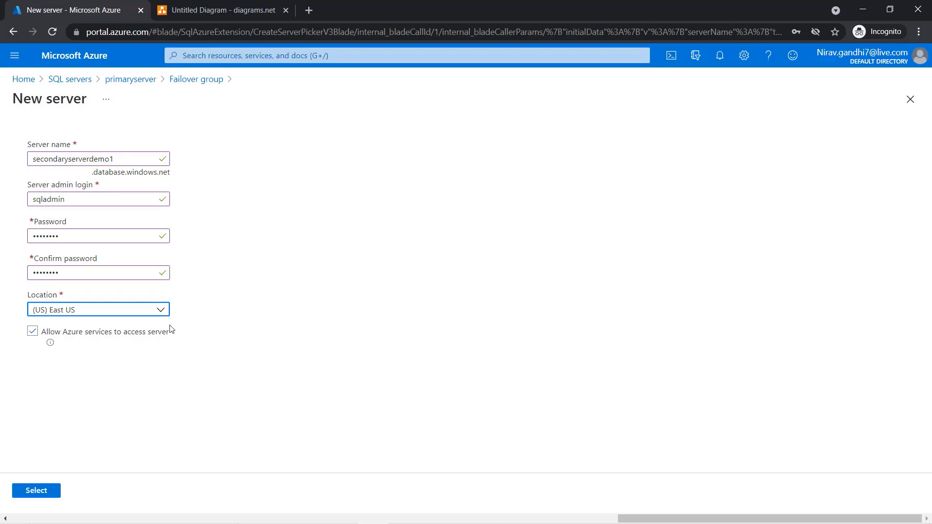
- Place the new secondary server in (US) East US 2 and confirm it
left_click(105, 314)
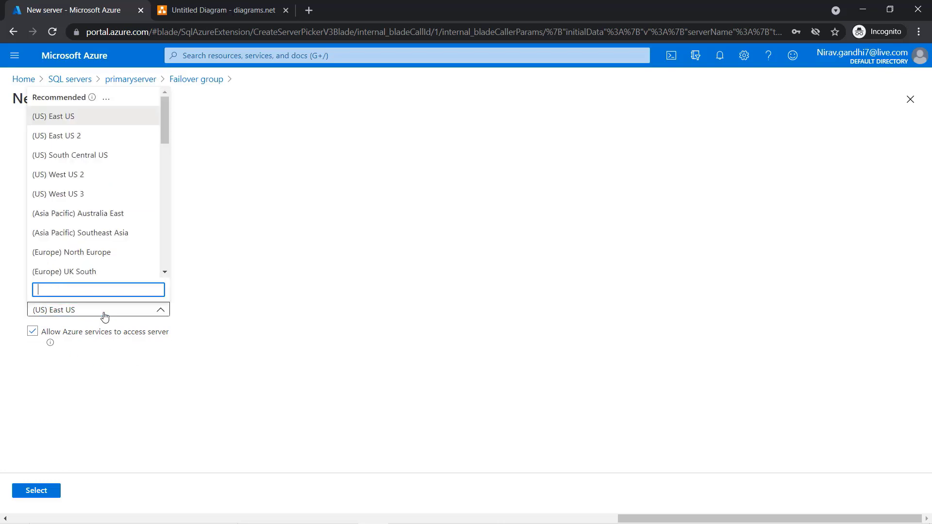
left_click(67, 136)
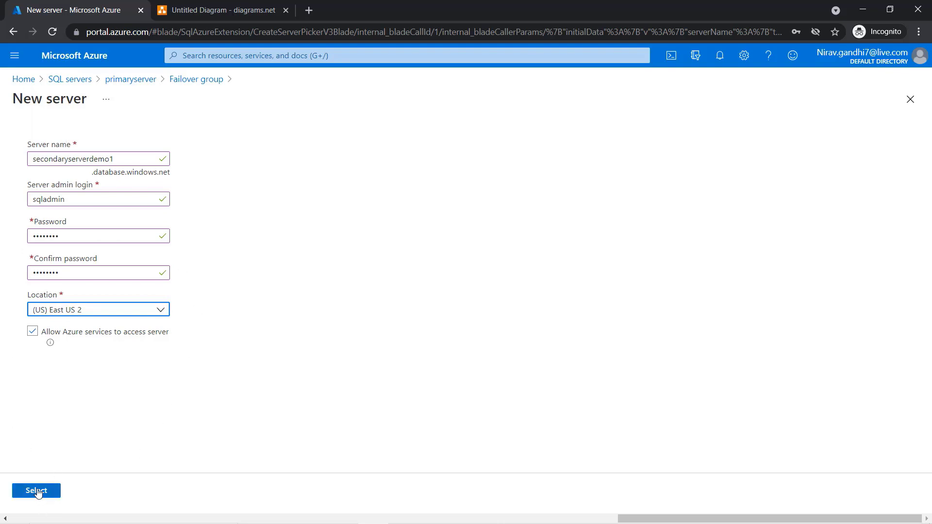
left_click(37, 490)
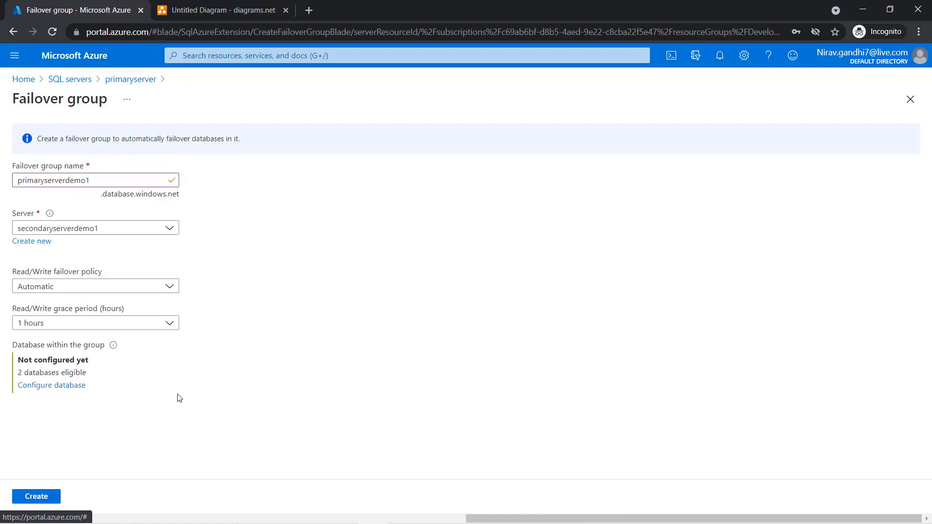
- Keep the read/write failover policy at Automatic and the grace period at 1 hours
left_click(111, 290)
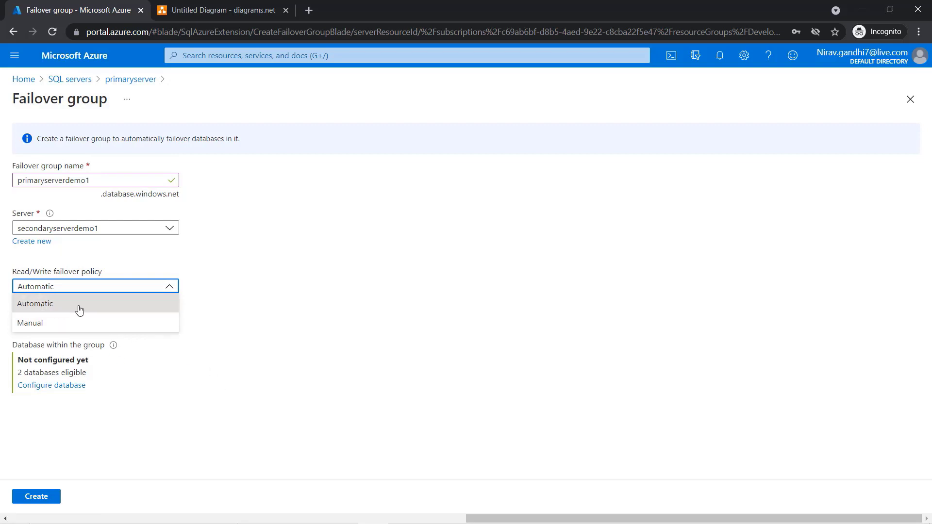
left_click(24, 304)
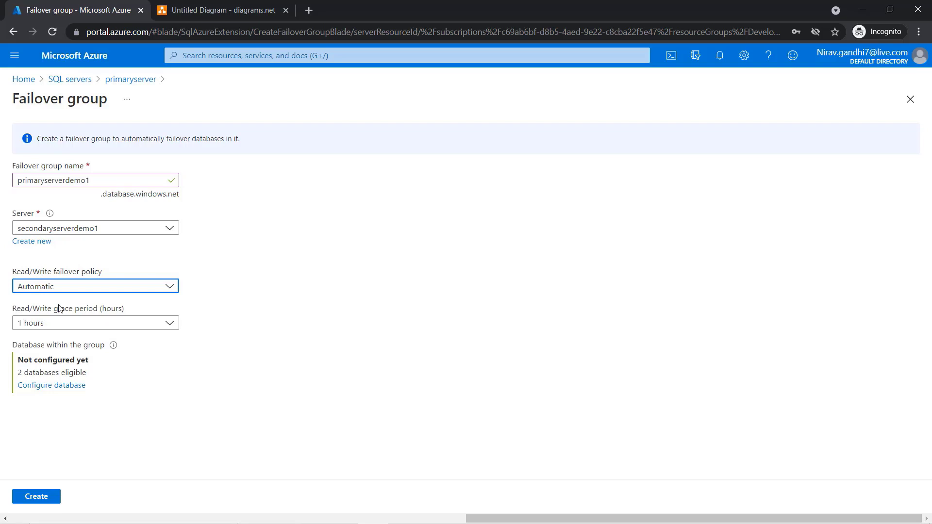
left_click(121, 328)
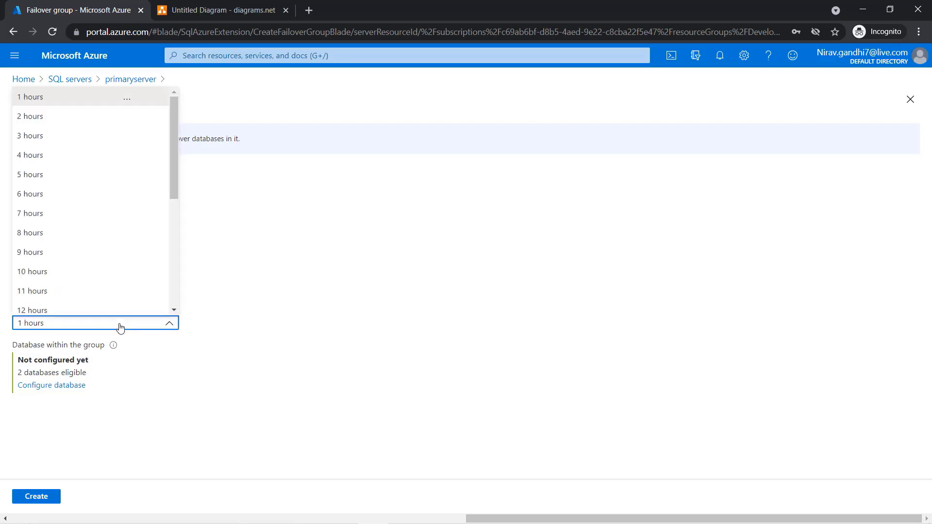
left_click(40, 102)
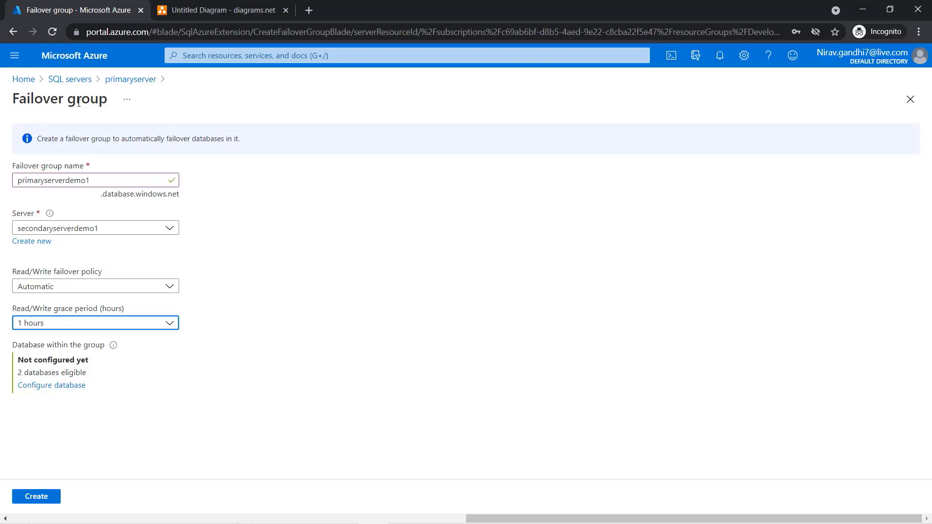
- Add DB1 and DB2 to the failover group and create it
left_click(39, 386)
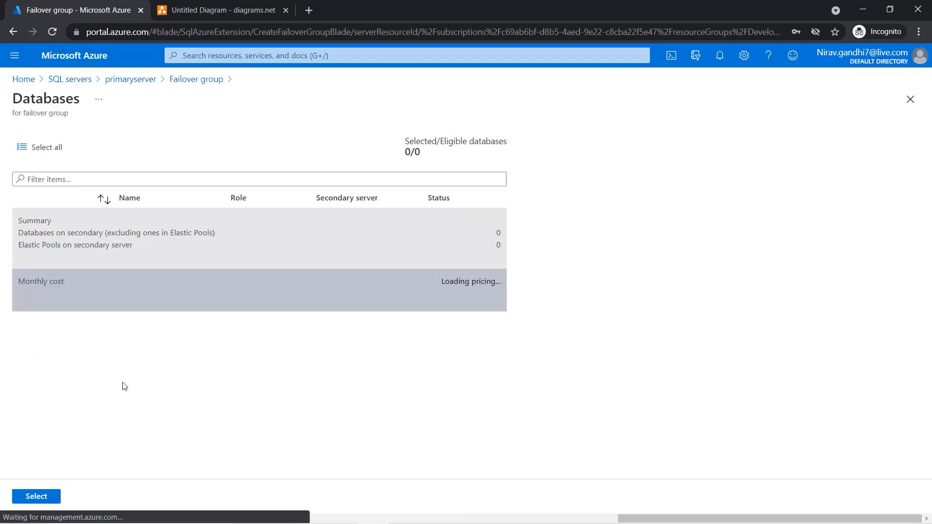
left_click(22, 219)
left_click(22, 237)
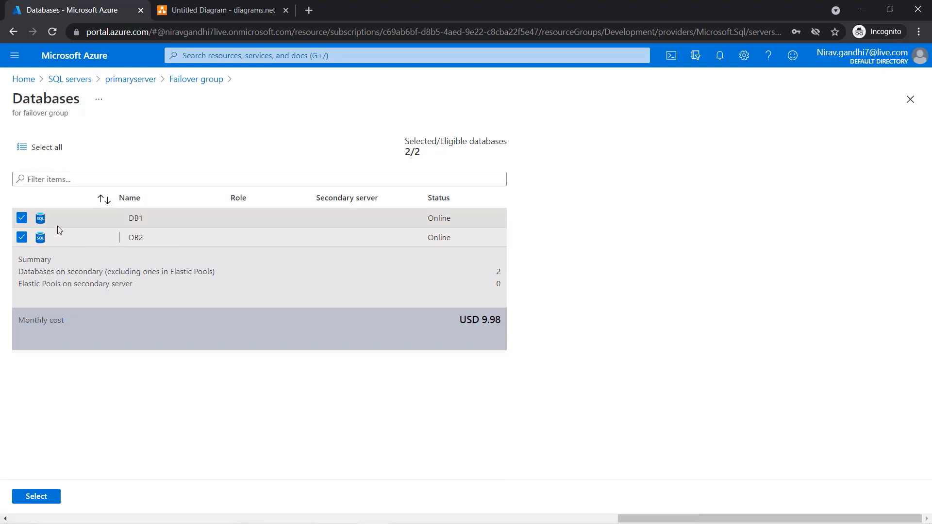
left_click(47, 500)
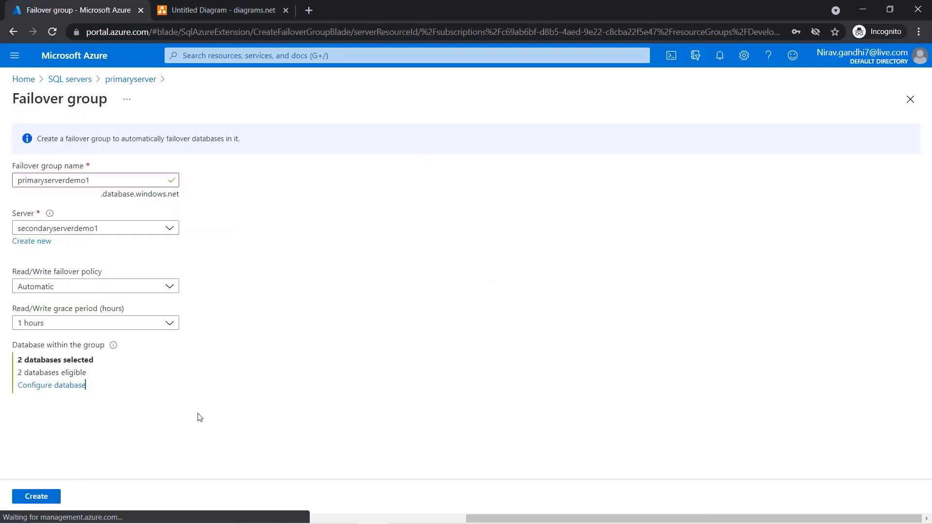
left_click(41, 502)
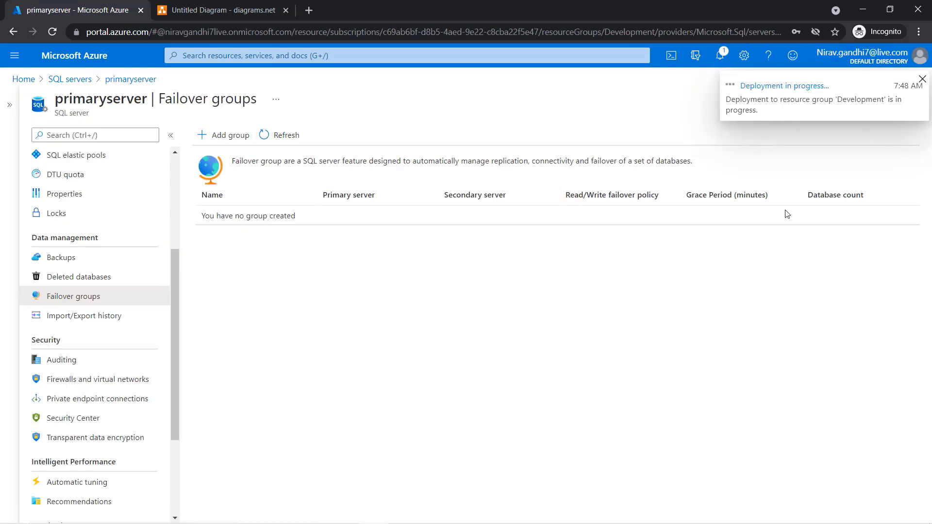
- Refresh the failover group list and open the primaryserverdemo1 group's details
left_click(286, 135)
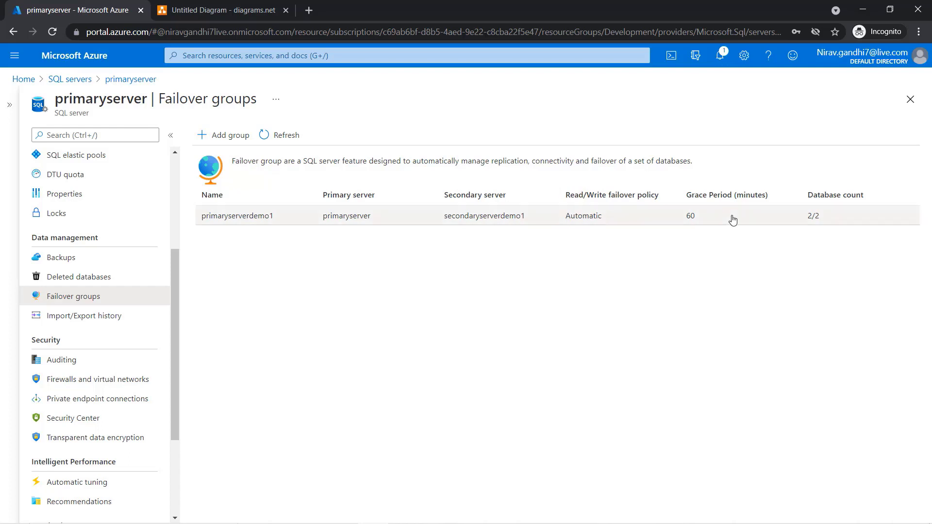
left_click(470, 216)
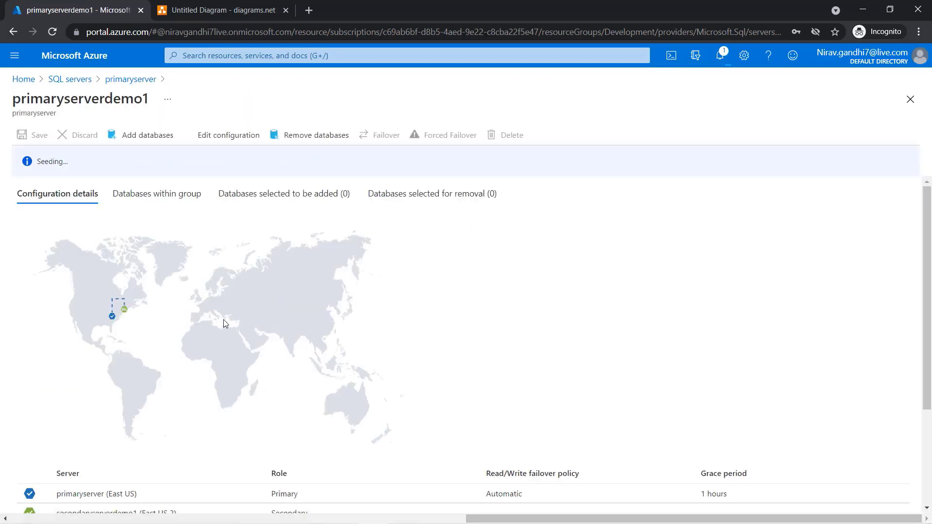
- Review the server roles and listener endpoints of primaryserverdemo1, dismissing the deployment notification
key("ctrl+plus")
key("ctrl+plus")
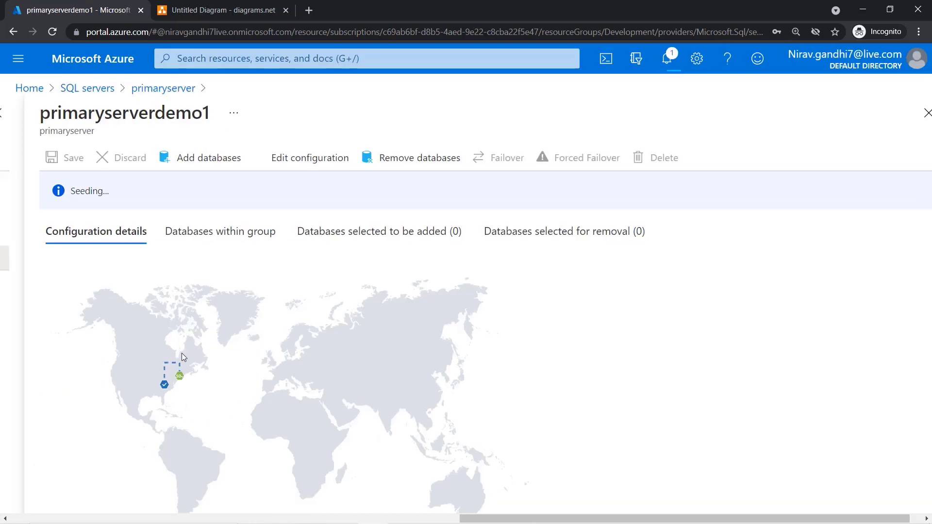
key("ctrl+plus")
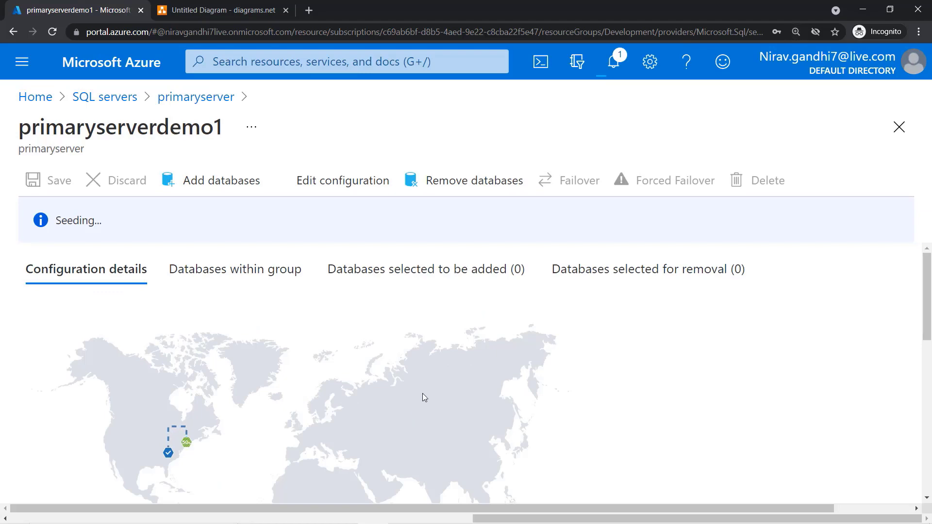
key("ctrl+minus")
key("ctrl+minus")
scroll(184, 371, "down", 1)
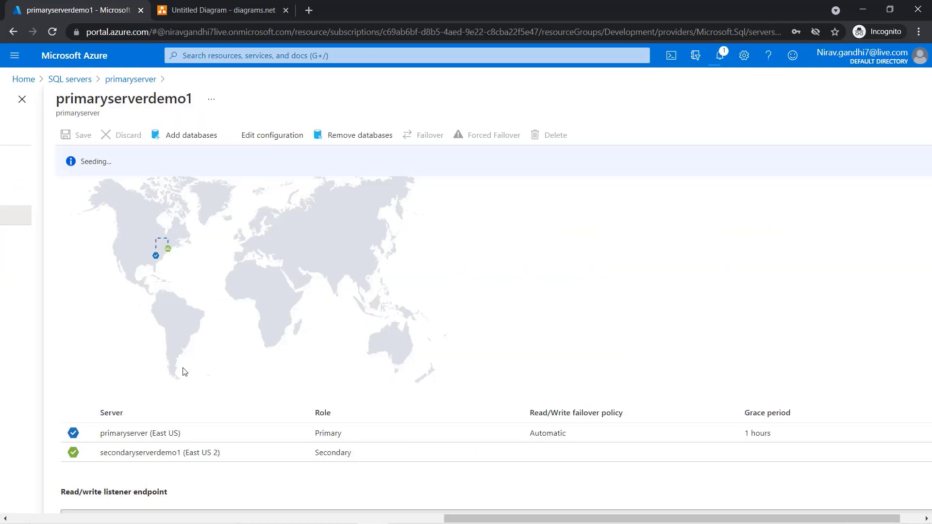
scroll(185, 372, "down", 1)
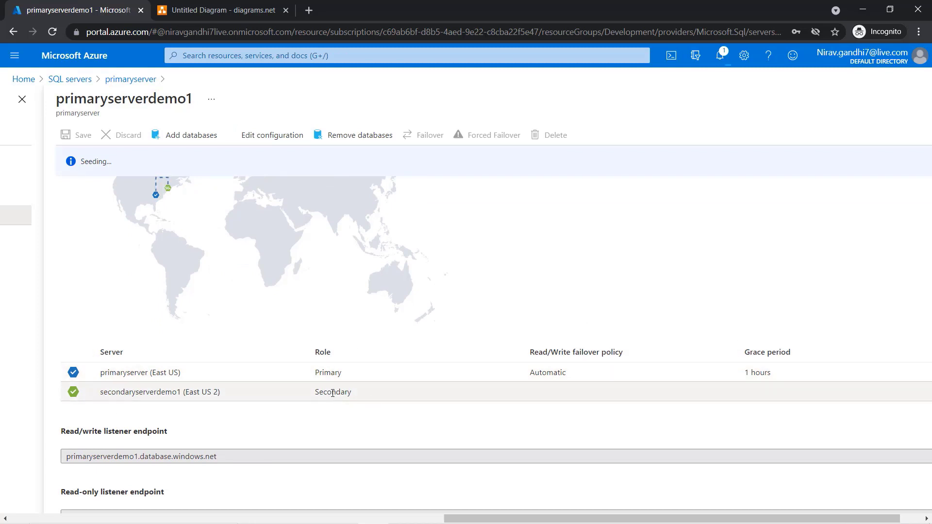
scroll(333, 393, "down", 1)
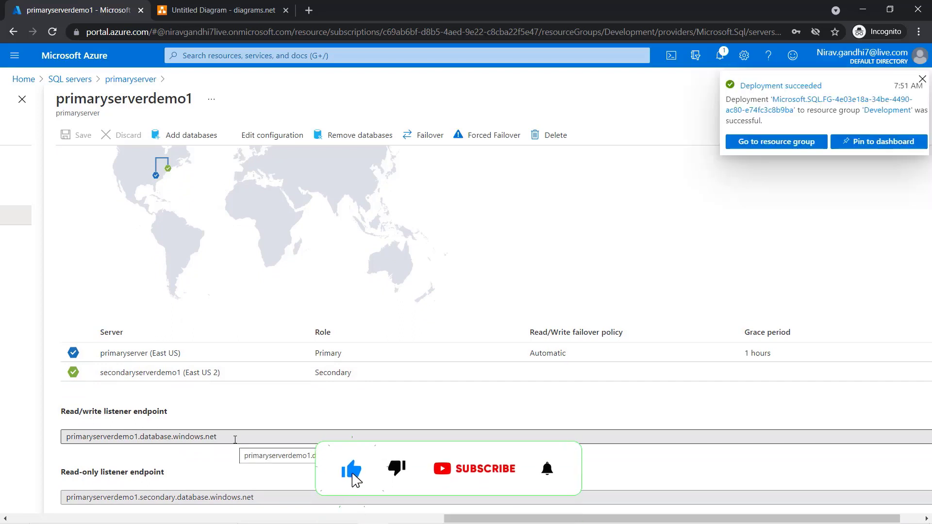
left_click(922, 79)
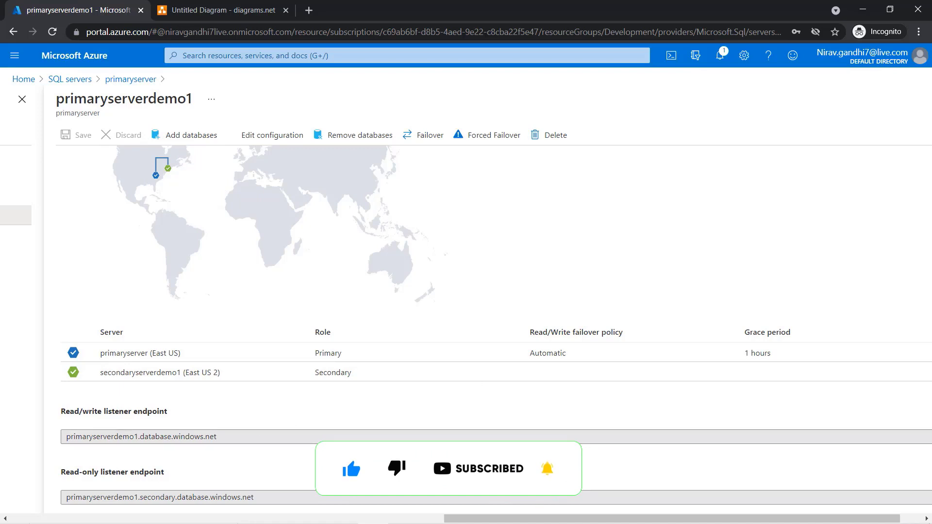
- Copy the read/write listener endpoint, connect SSMS through it, and open a new query for DB2
left_click(901, 438)
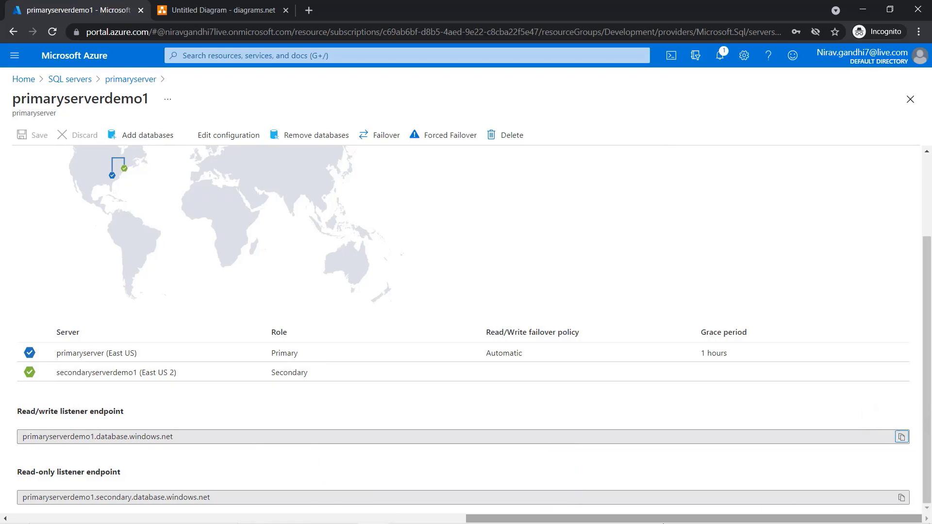
left_click(434, 517)
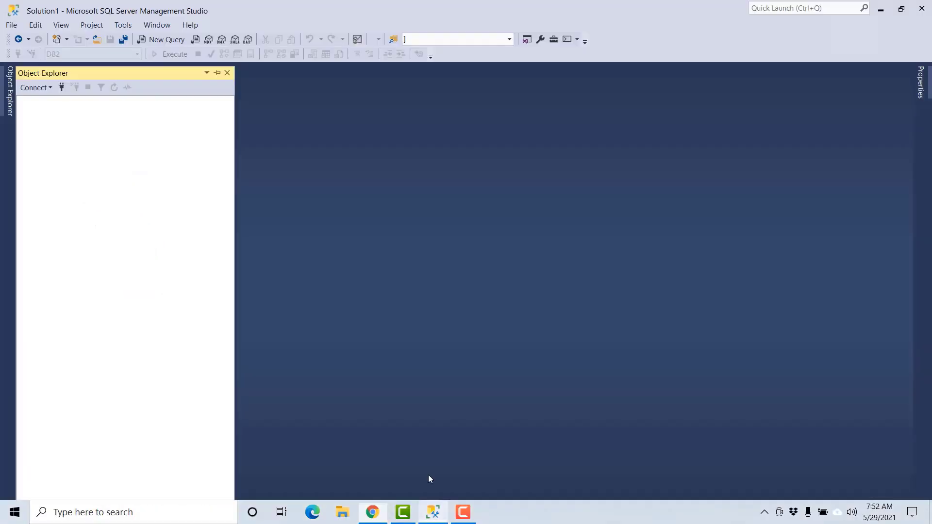
left_click(36, 87)
left_click(183, 159)
key("ctrl+v")
left_click(479, 238)
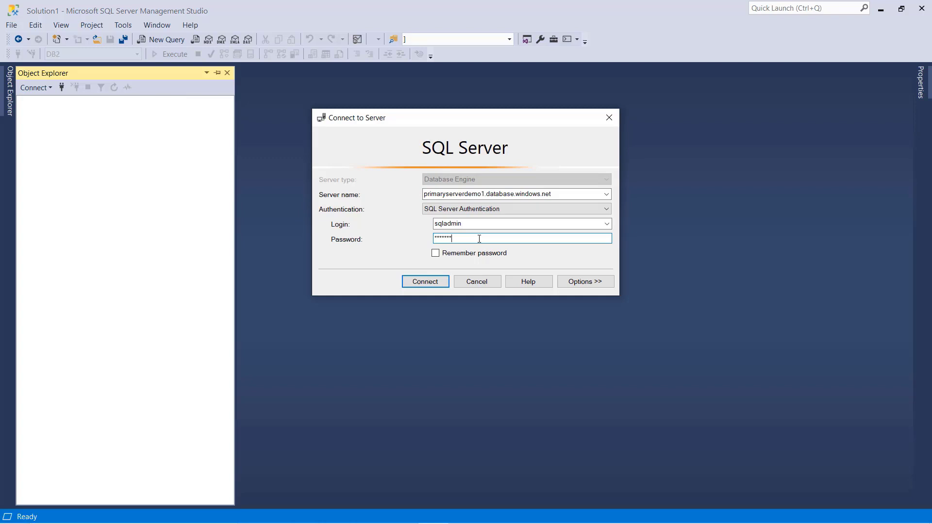
key("Return")
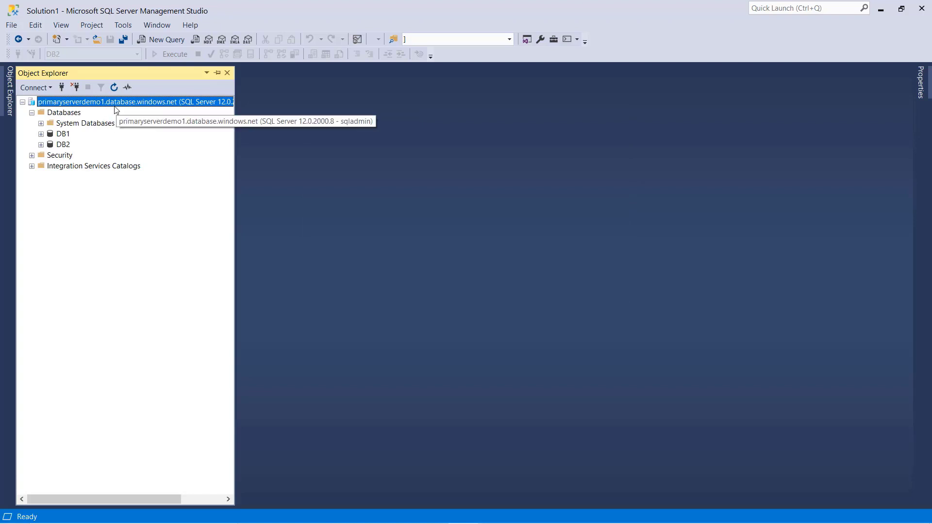
left_click(65, 145)
left_click(166, 40)
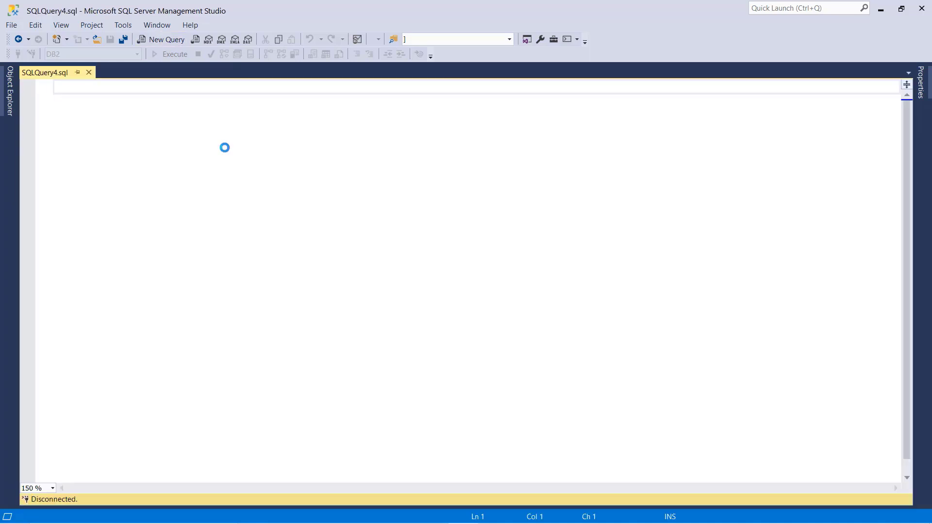
type("select @@servername")
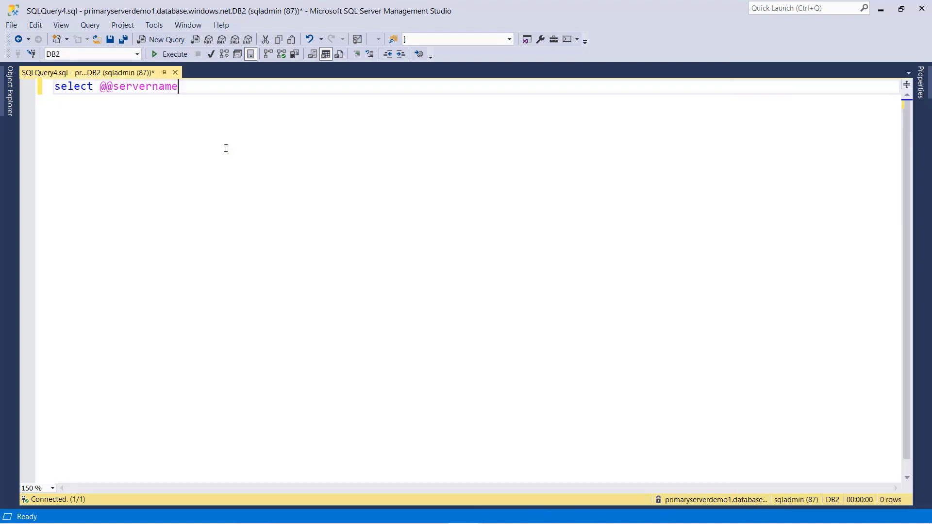
left_click(170, 54)
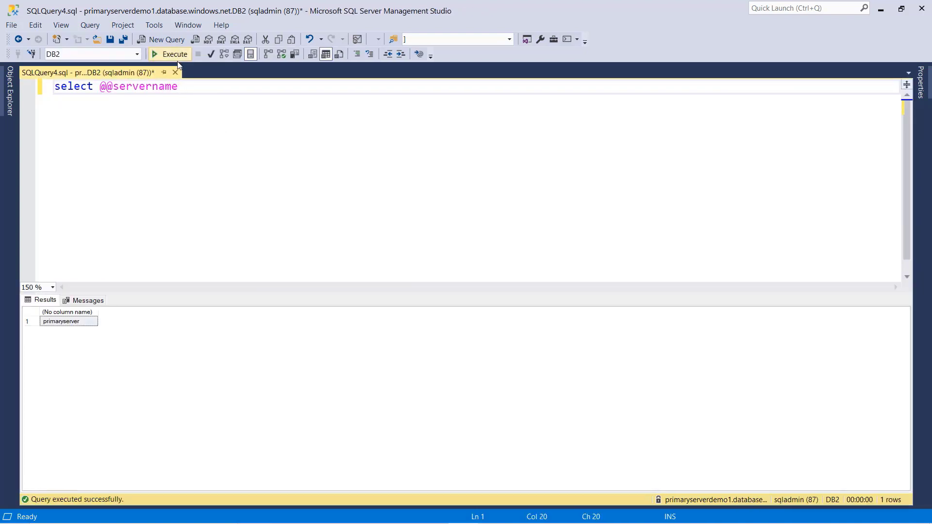
left_click(11, 97)
left_click(217, 73)
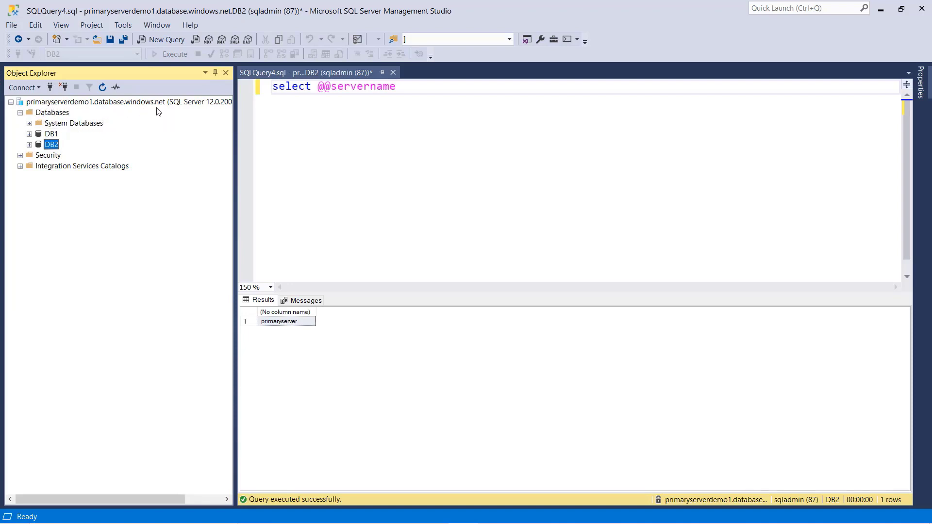
- Write a second query, select * from [SalesLT].[Address], dragging the table name from DB2
left_click(493, 107)
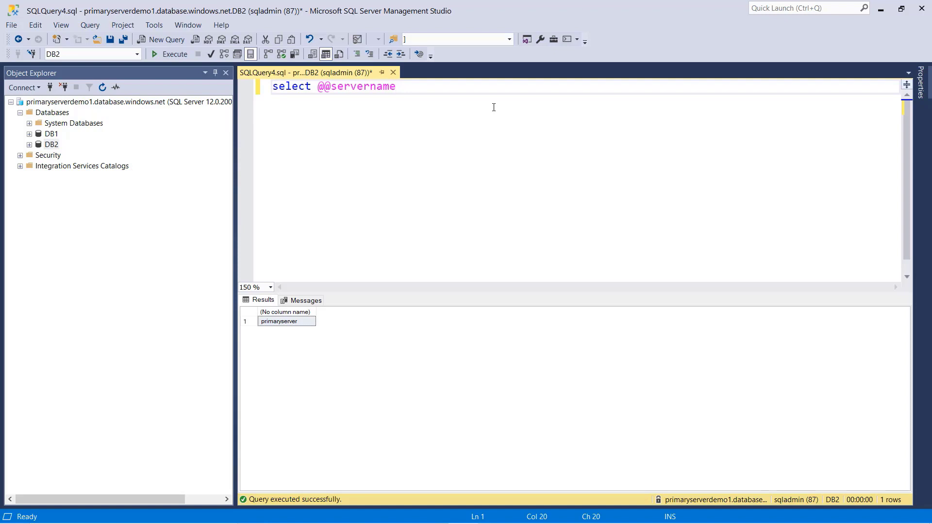
key("Return")
type("select * from")
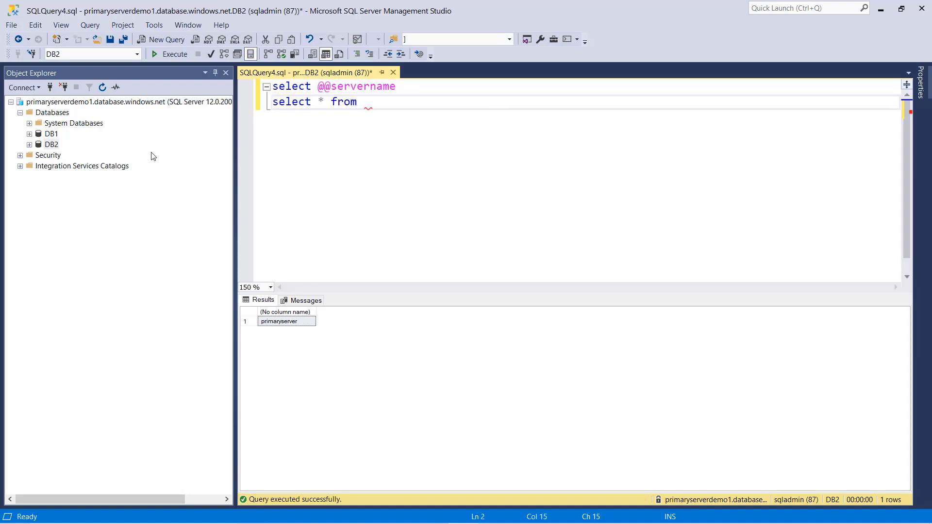
double_click(52, 144)
left_click_drag(83, 231, 421, 117)
left_click_drag(488, 103, 239, 103)
double_click(359, 86)
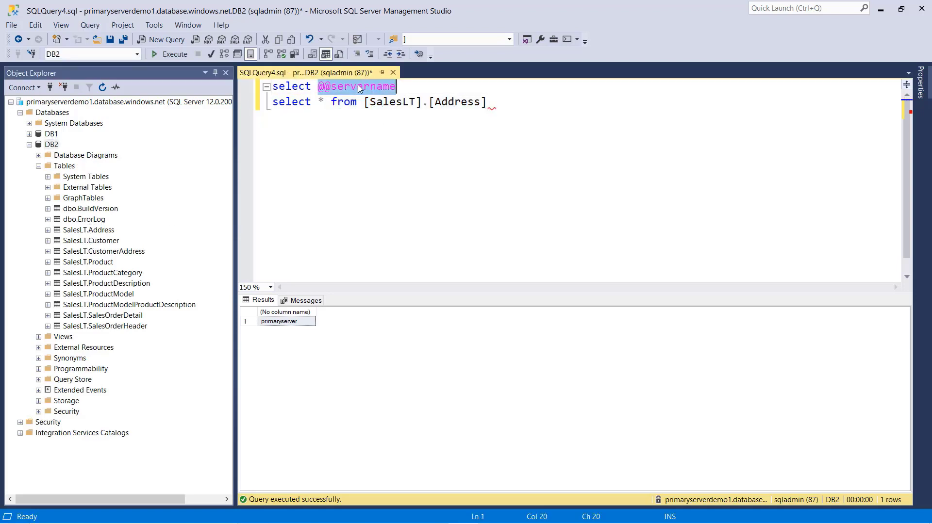
left_click(320, 101)
key("ctrl+v")
type(",")
left_click_drag(603, 101, 271, 102)
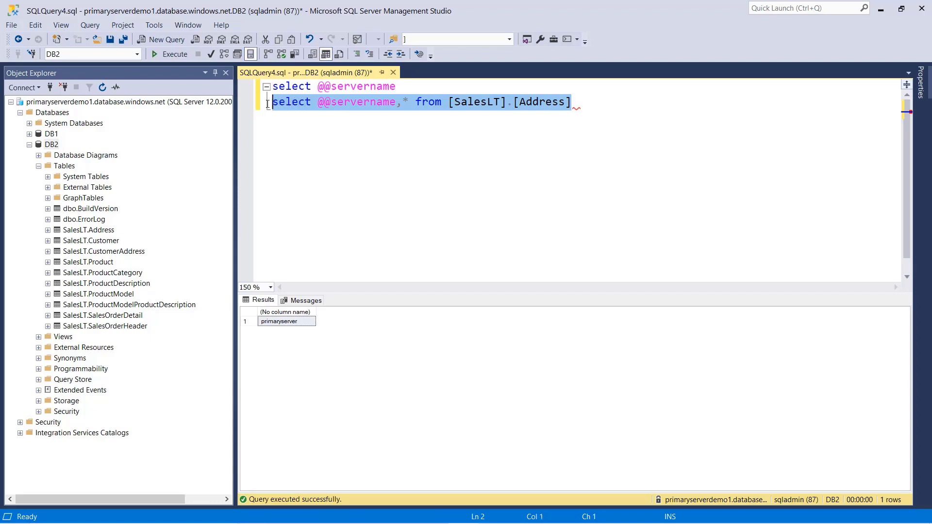
left_click(186, 57)
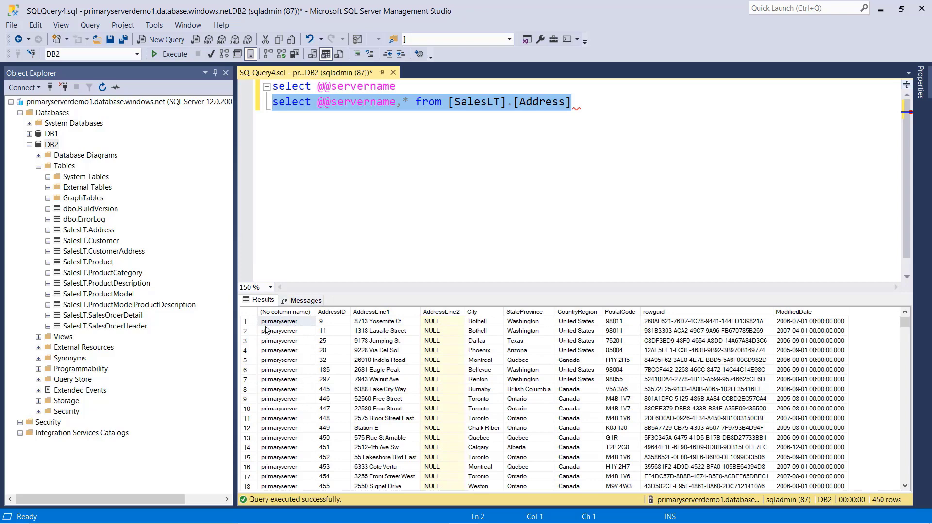
left_click(386, 180)
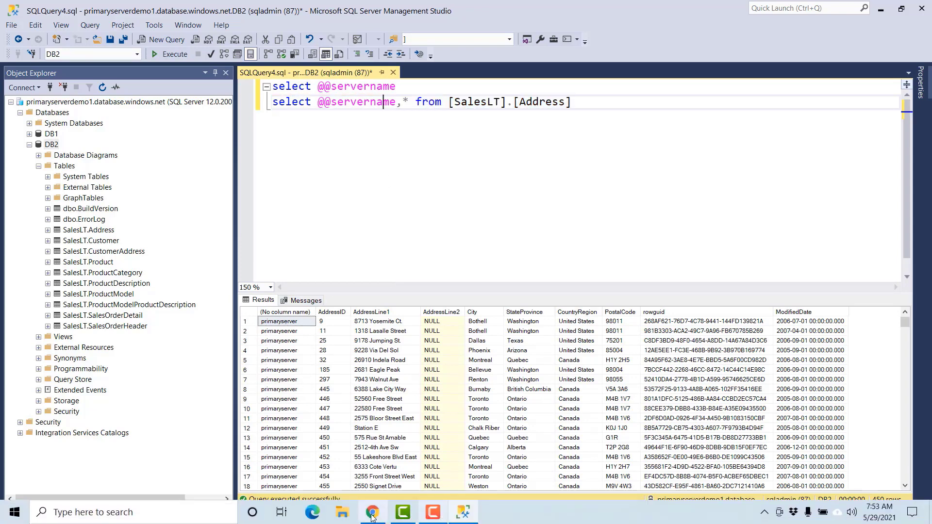
left_click(372, 514)
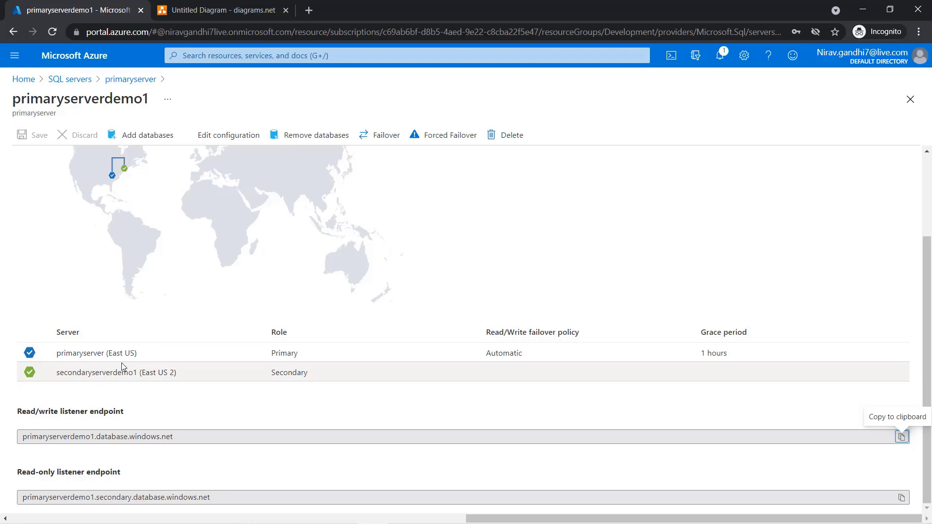
- Fail over primaryserverdemo1 and confirm secondaryserverdemo1 now holds the Primary role
left_click(385, 139)
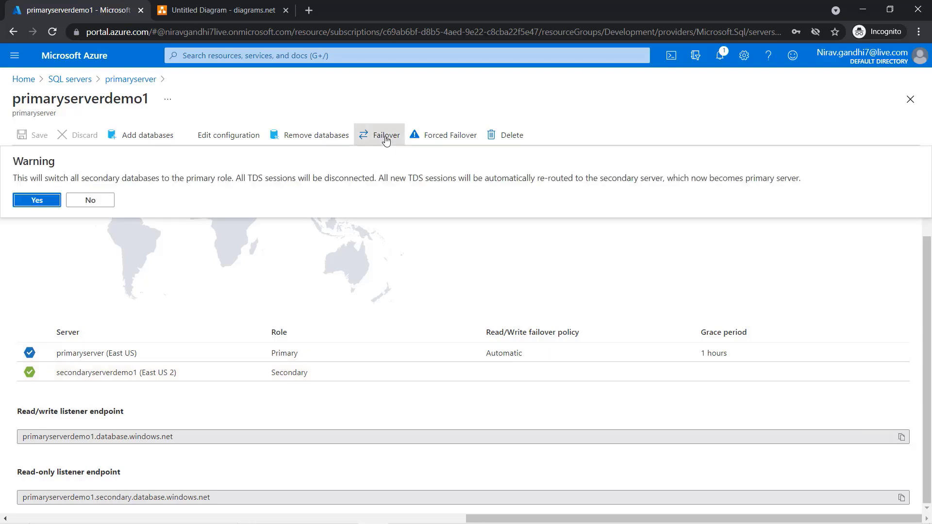
left_click(43, 202)
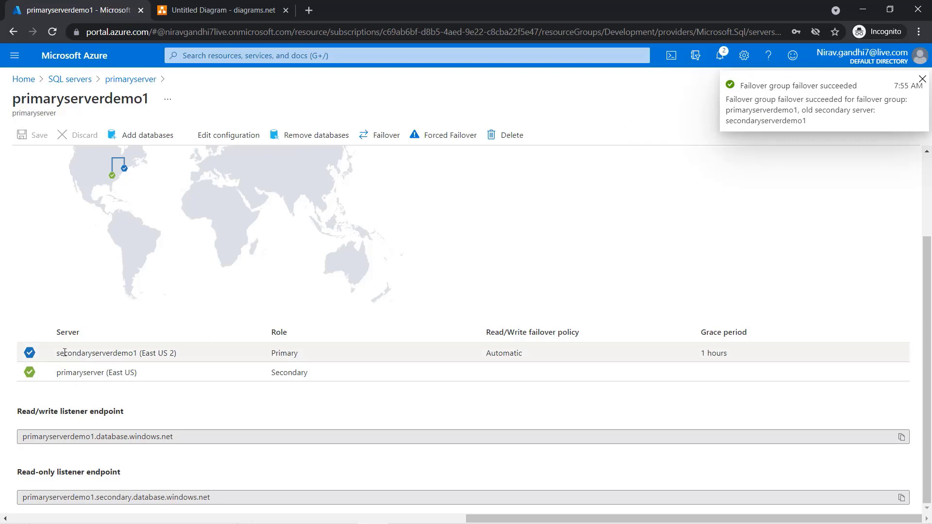
left_click_drag(58, 353, 144, 354)
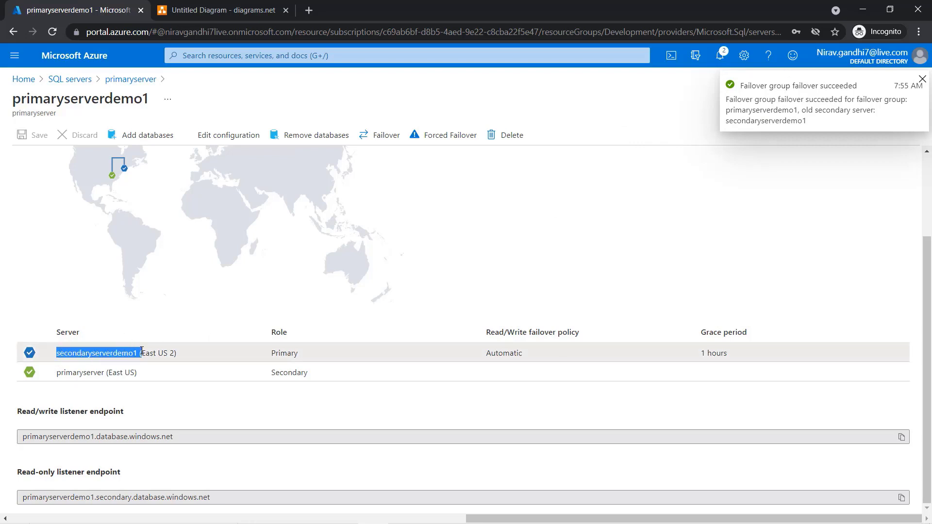
left_click(281, 353)
double_click(282, 353)
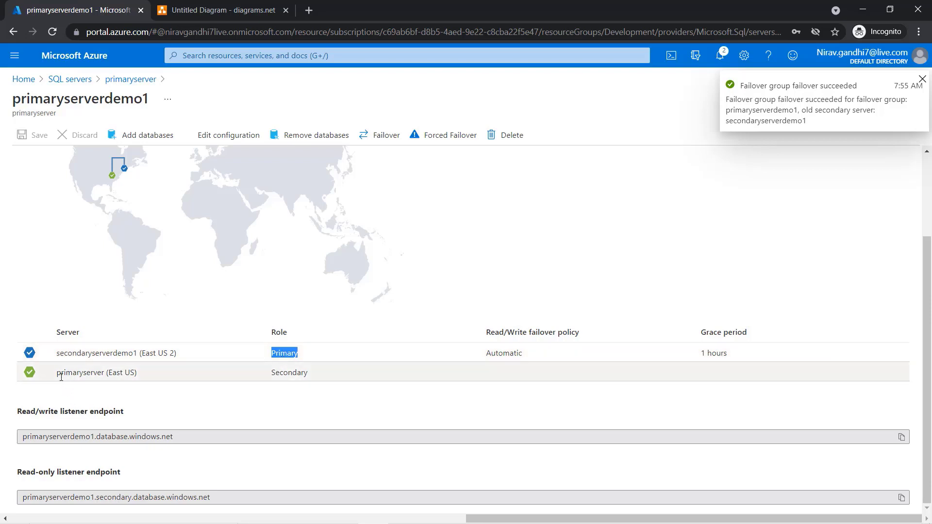
left_click(293, 383)
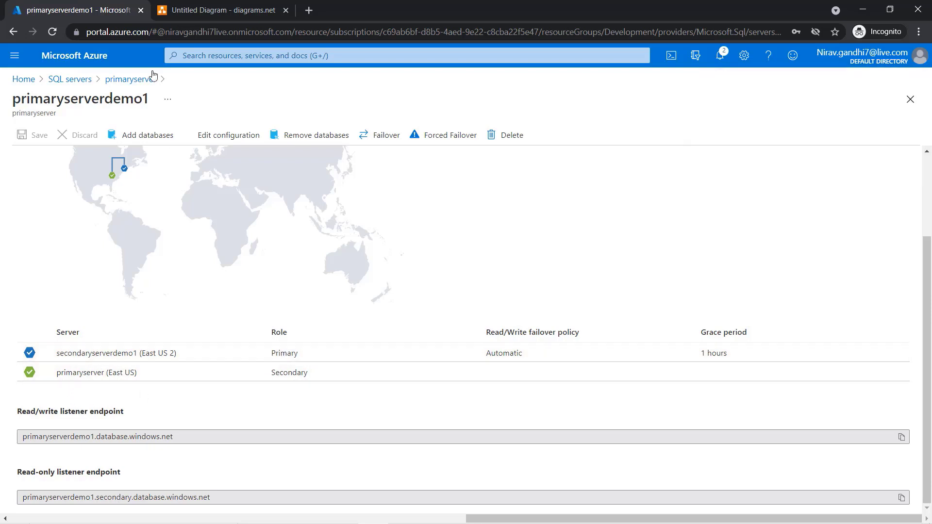
- Refresh the SQL servers list and open secondaryserverdemo1's Firewalls and virtual networks settings
left_click(71, 79)
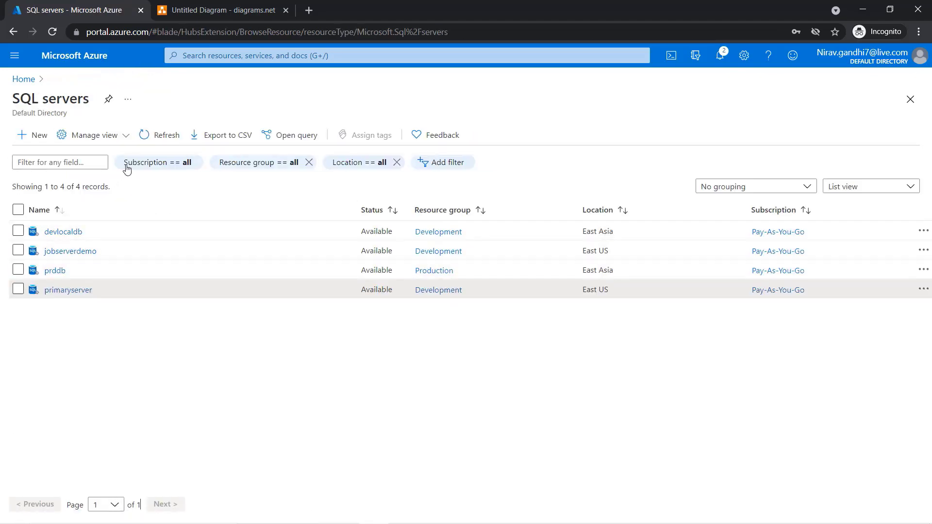
left_click(167, 138)
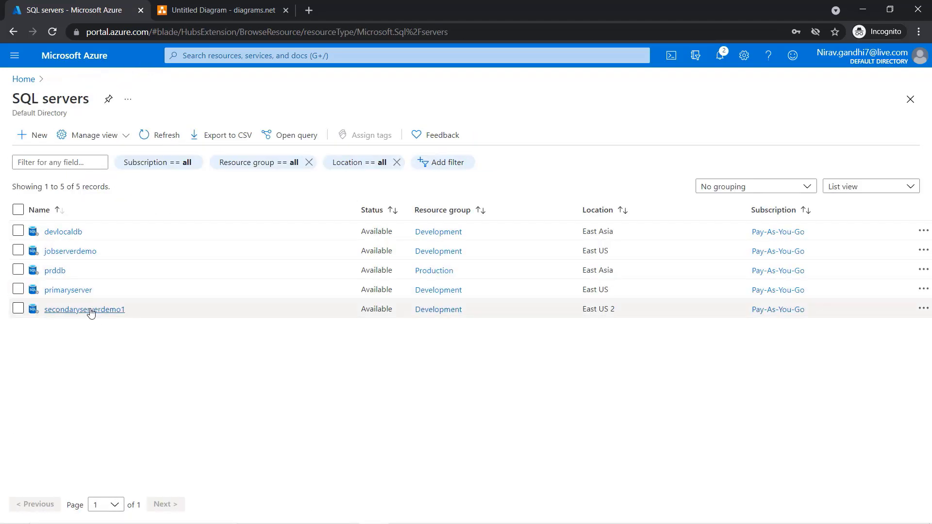
left_click(91, 313)
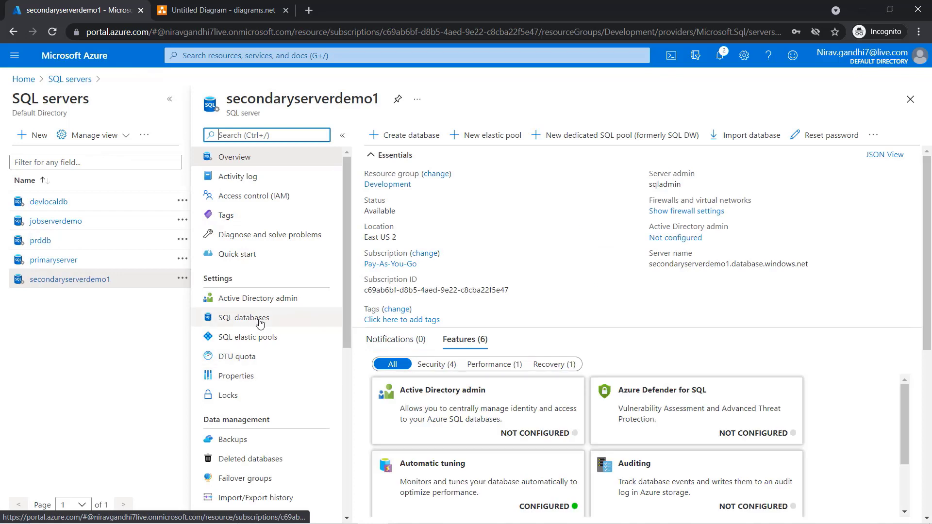
scroll(277, 418, "down", 3)
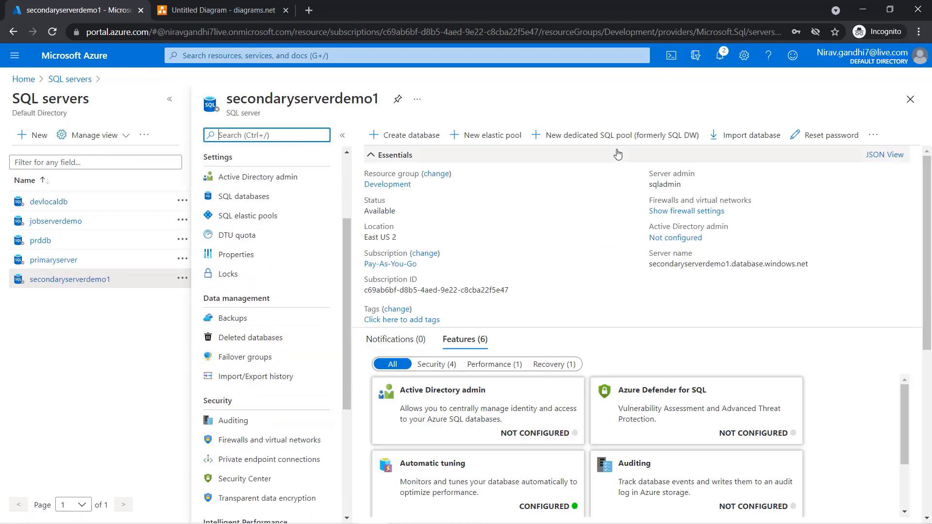
left_click(262, 440)
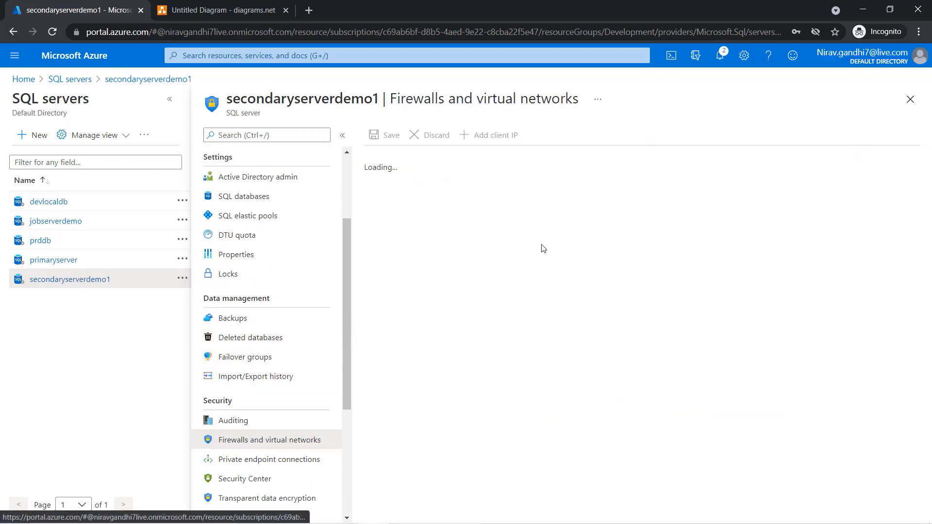
- Add a firewall rule for the client IP on secondaryserverdemo1 and save it
left_click(493, 136)
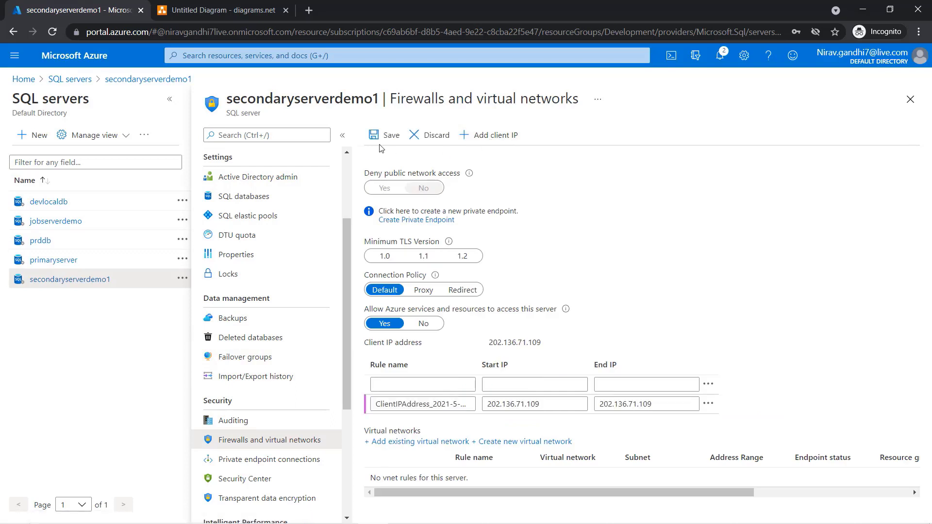
left_click(385, 135)
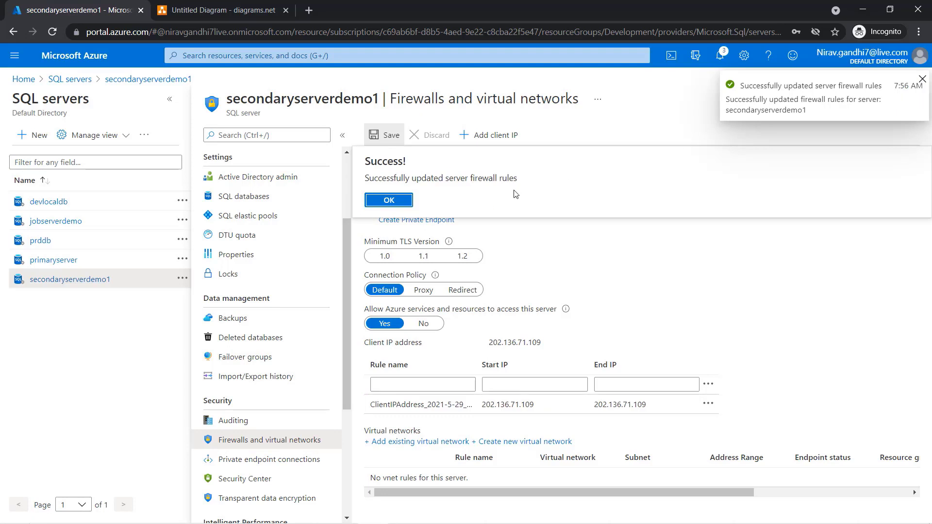
left_click(400, 201)
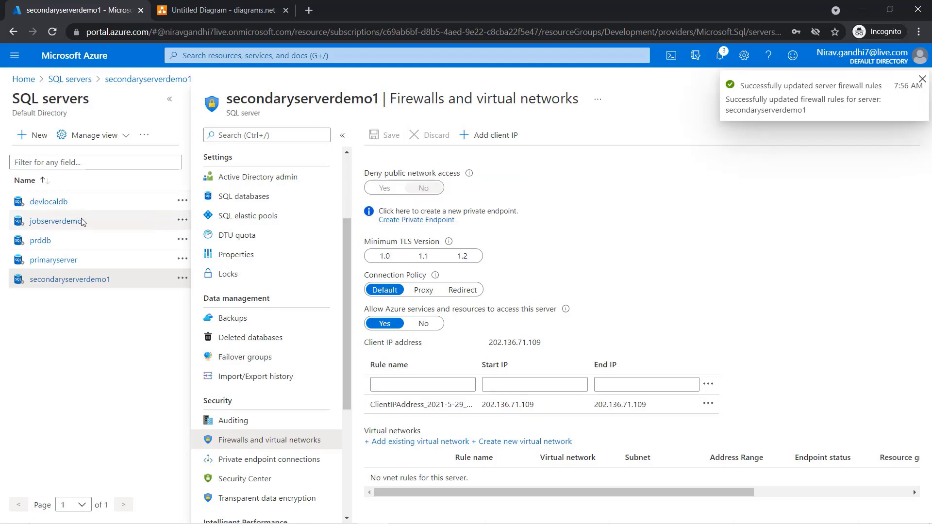
left_click(55, 260)
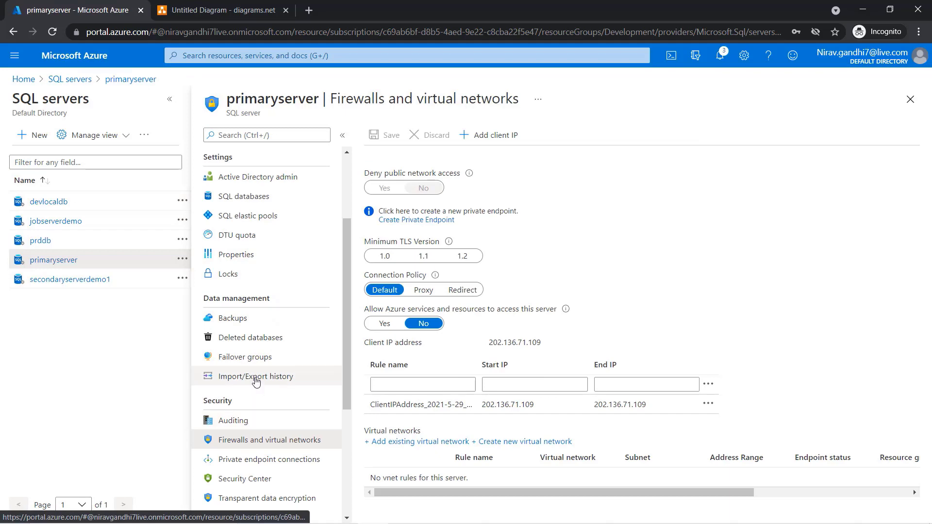
- Open primaryserver's primaryserverdemo1 failover group and check that primaryserver is now Secondary
scroll(254, 378, "down", 4)
left_click(259, 177)
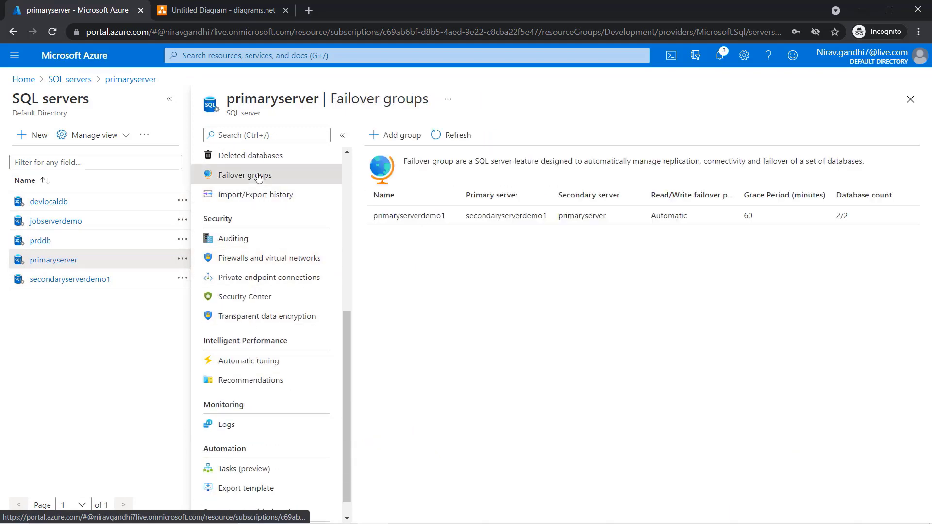
left_click(519, 216)
scroll(217, 270, "down", 3)
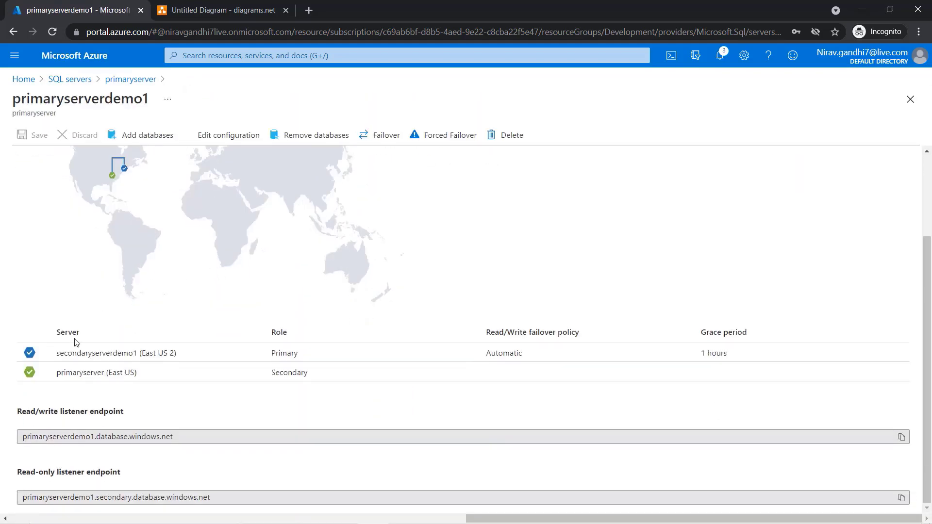
left_click_drag(56, 353, 139, 353)
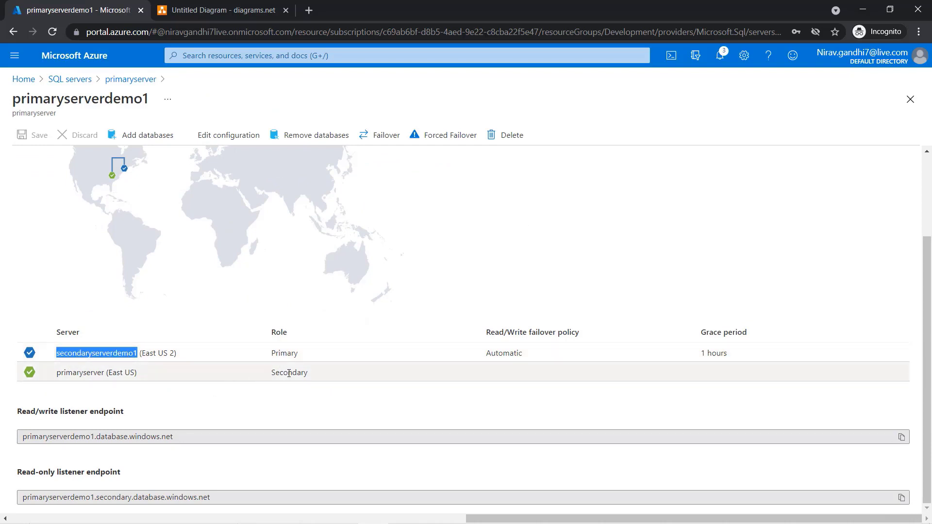
left_click(332, 394)
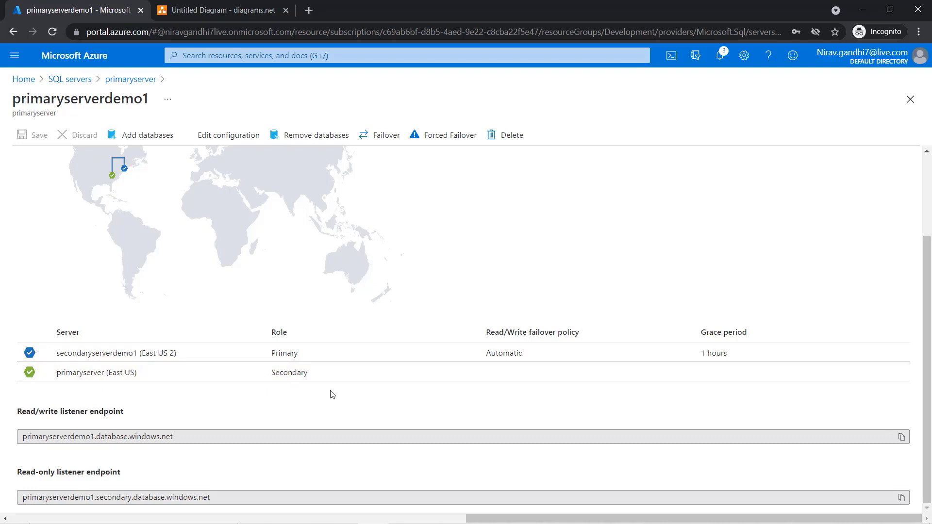
left_click(464, 517)
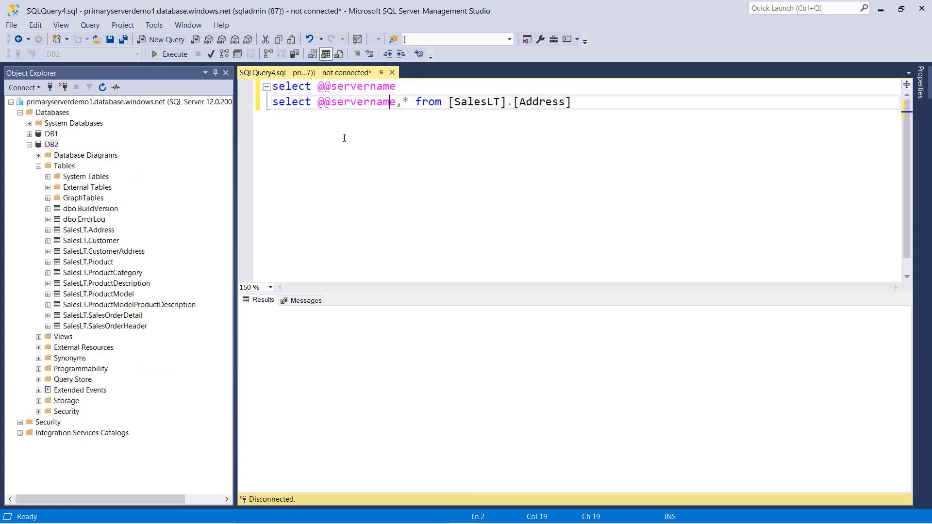
- Rerun the listener queries and confirm all 450 Address rows return secondaryserverdemo1
left_click(182, 55)
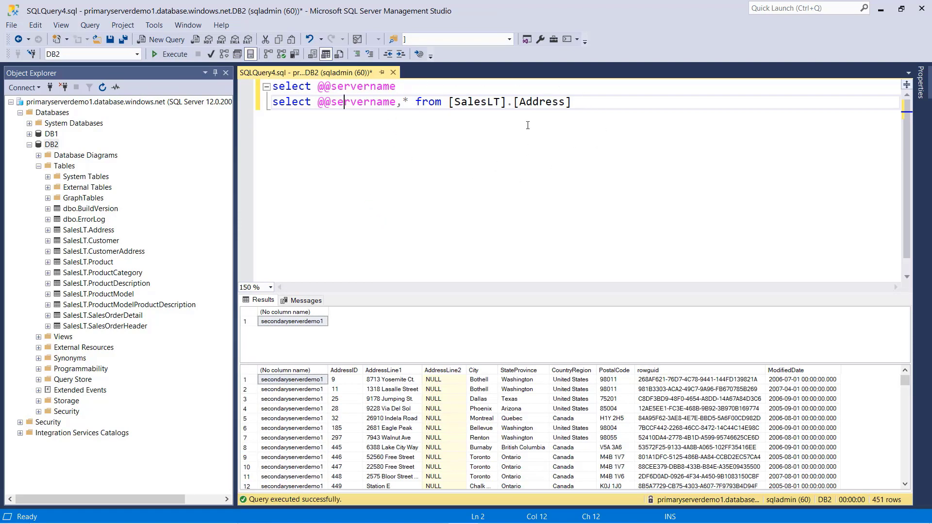
left_click(293, 389)
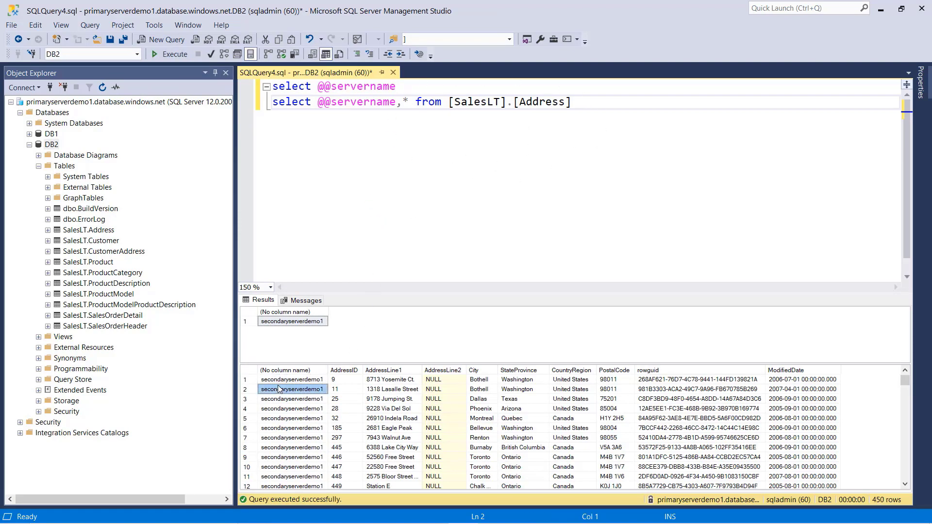